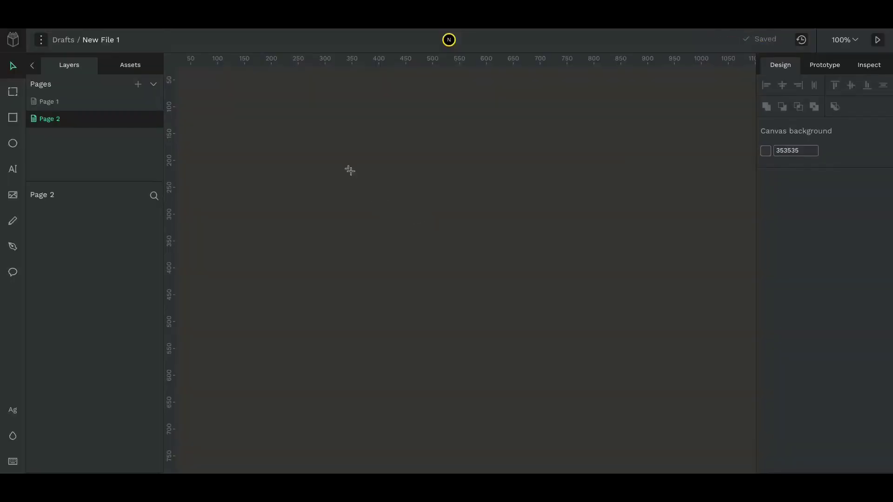
Create an 800 × 800 board on the canvas and fit it in view
{"action": "left_click", "coordinate": [316, 141]}
{"action": "left_click", "coordinate": [814, 148]}
{"action": "type", "text": "800"}
{"action": "key", "text": "Tab"}
{"action": "type", "text": "800"}
{"action": "key", "text": "Tab"}
{"action": "left_click_drag", "start_coordinate": [611, 272], "coordinate": [594, 240]}
{"action": "key", "text": "shift+1"}
{"action": "key", "text": "shift+2"}
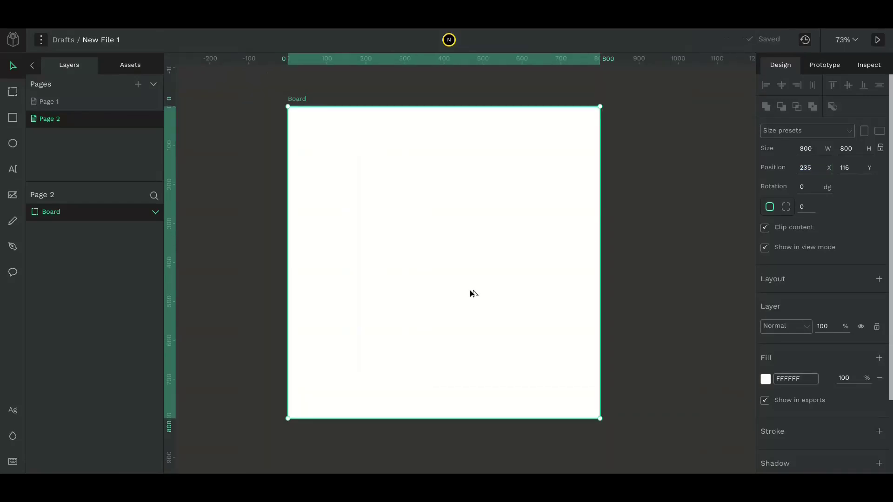
Draw a board inside the large board, size it to 350 × 540, and move it to about X 249, Y 120
{"action": "key", "text": "b"}
{"action": "left_click_drag", "start_coordinate": [382, 167], "coordinate": [485, 286]}
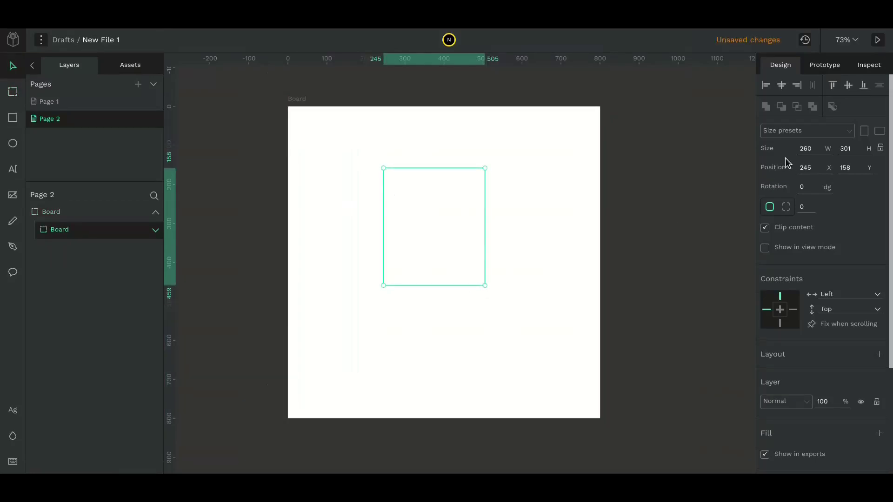
{"action": "left_click", "coordinate": [814, 149]}
{"action": "type", "text": "3"}
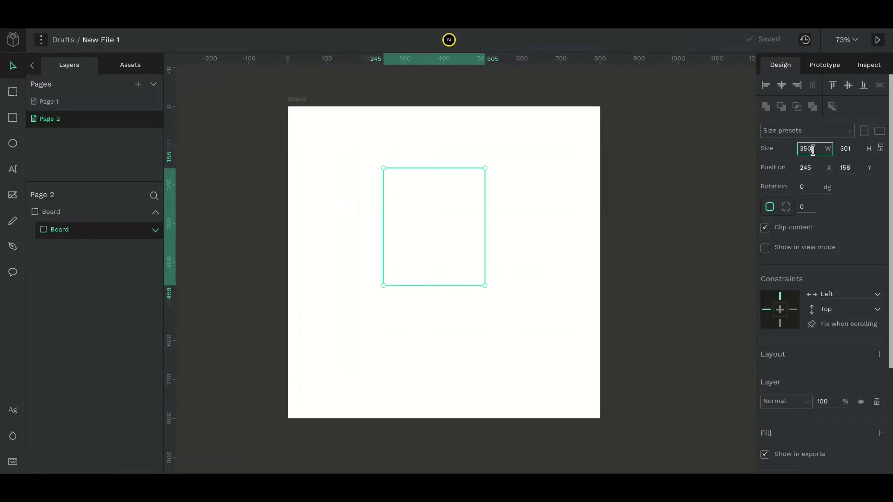
{"action": "type", "text": "50"}
{"action": "key", "text": "Tab"}
{"action": "type", "text": "550"}
{"action": "key", "text": "Tab"}
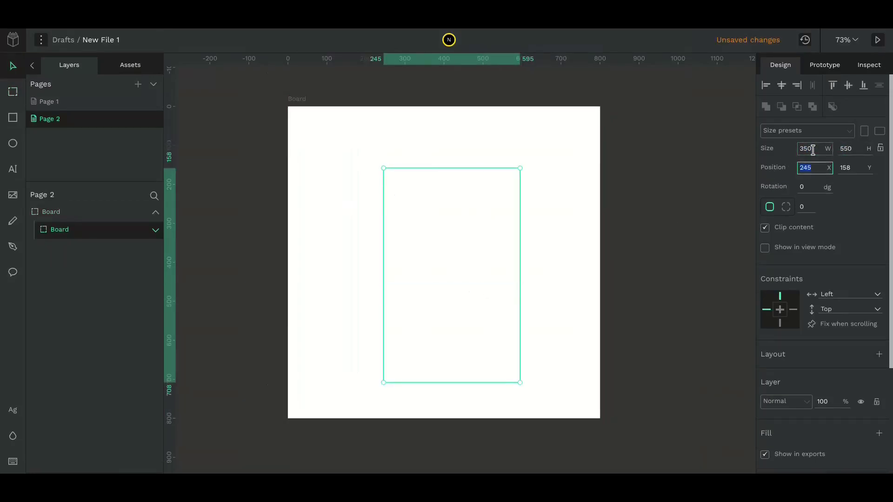
{"action": "left_click_drag", "start_coordinate": [474, 302], "coordinate": [476, 287]}
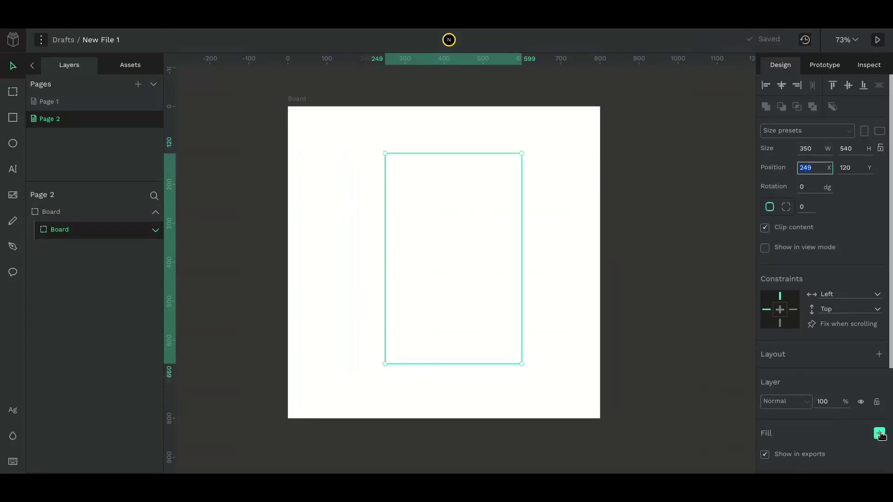
Change the outer board's fill from white to a very light grey
{"action": "left_click", "coordinate": [296, 100]}
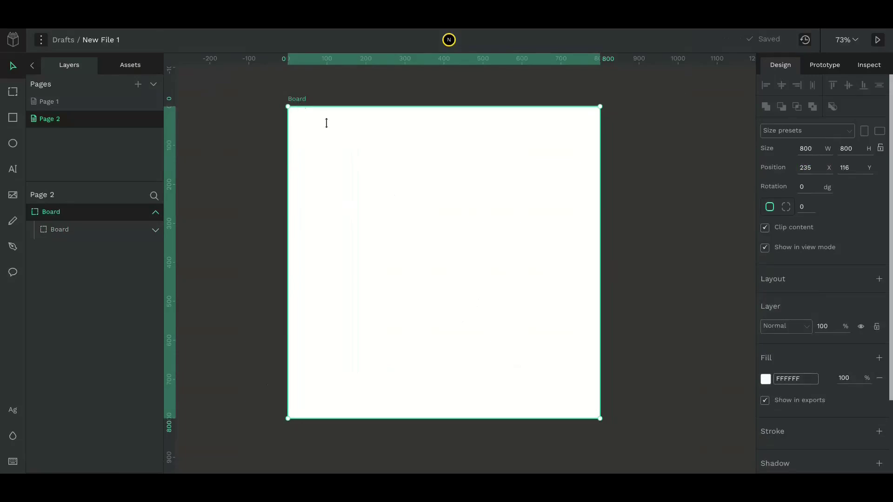
{"action": "left_click", "coordinate": [766, 380]}
{"action": "left_click_drag", "start_coordinate": [650, 282], "coordinate": [631, 262]}
Add a fill to the inner board and set its colour to white (ffffff)
{"action": "left_click", "coordinate": [413, 259]}
{"action": "left_click", "coordinate": [412, 259]}
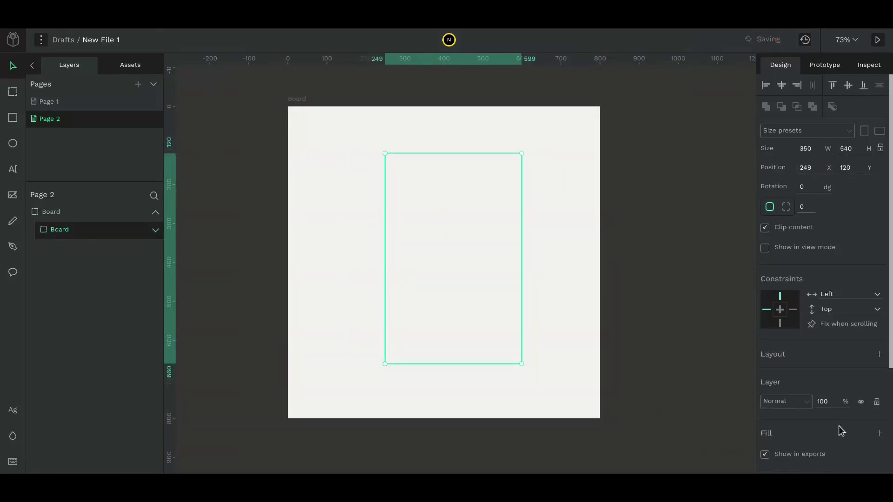
{"action": "left_click", "coordinate": [879, 433]}
{"action": "left_click", "coordinate": [765, 454]}
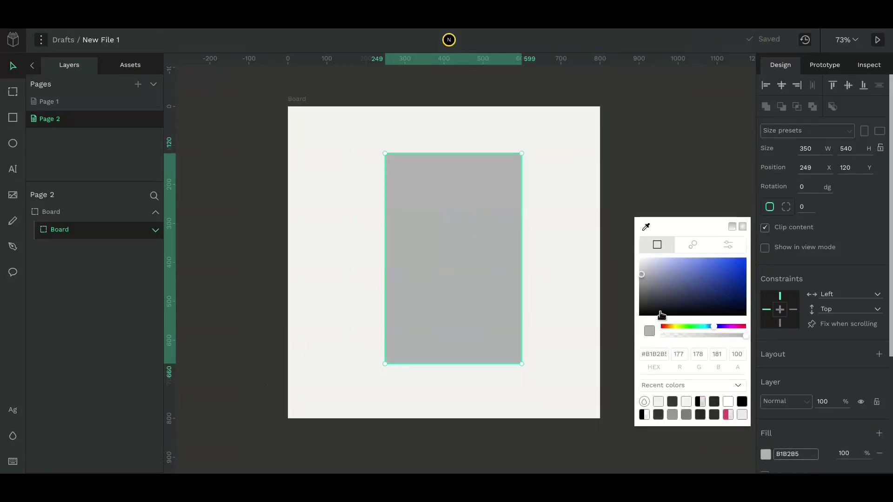
{"action": "left_click_drag", "start_coordinate": [660, 313], "coordinate": [592, 205]}
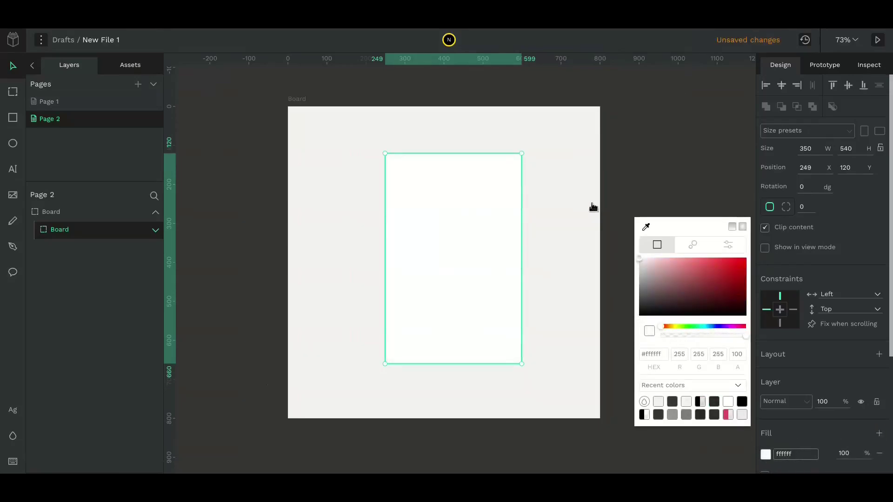
Set the inner board's corner radius to 20 and center it in the outer board at X 225, Y 130
{"action": "left_click", "coordinate": [808, 207]}
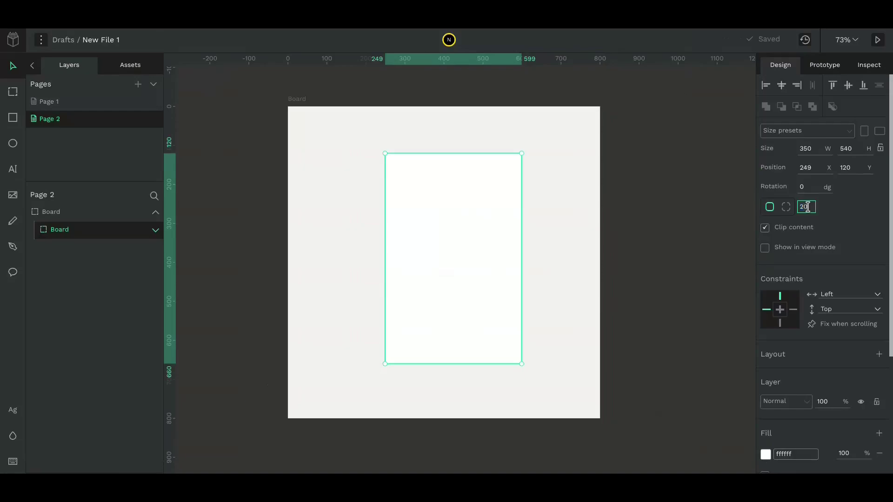
{"action": "type", "text": "20"}
{"action": "key", "text": "Tab"}
{"action": "left_click", "coordinate": [626, 292]}
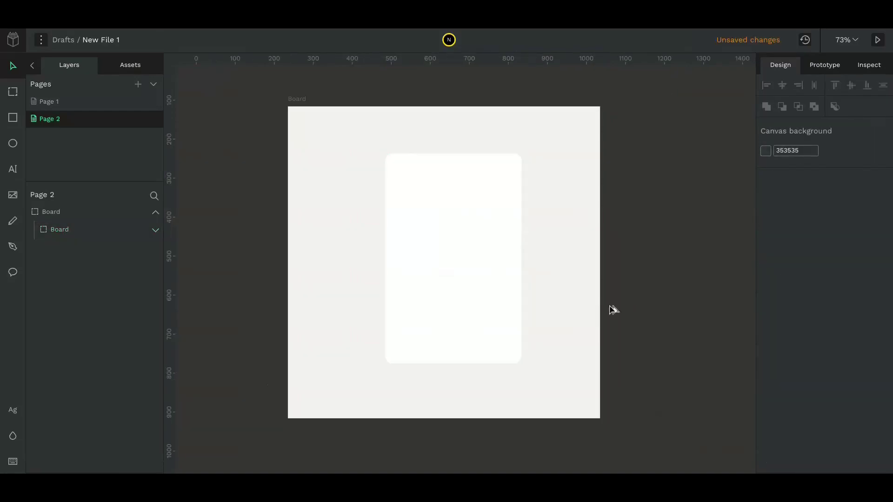
{"action": "left_click_drag", "start_coordinate": [477, 298], "coordinate": [457, 295]}
{"action": "left_click_drag", "start_coordinate": [536, 313], "coordinate": [500, 306]}
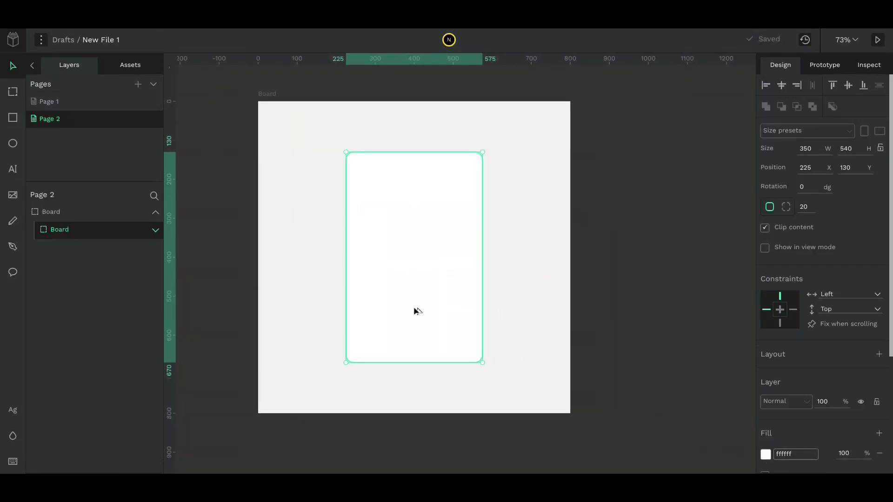
Add a text layer reading "Are you sure you want to continue?" near the top of the inner board
{"action": "key", "text": "t"}
{"action": "scroll", "coordinate": [412, 247], "scroll_direction": "left", "scroll_amount": 2}
{"action": "left_click", "coordinate": [407, 191]}
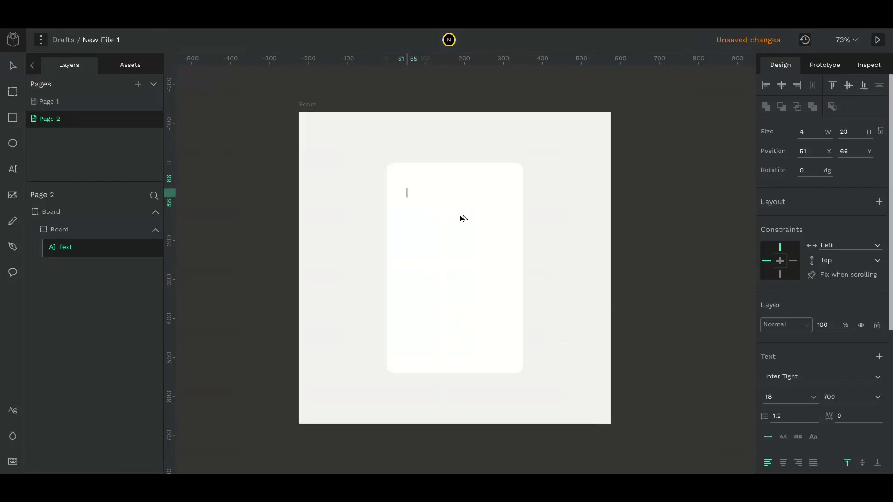
{"action": "type", "text": "Are you sure you want to continue?"}
{"action": "key", "text": "Escape"}
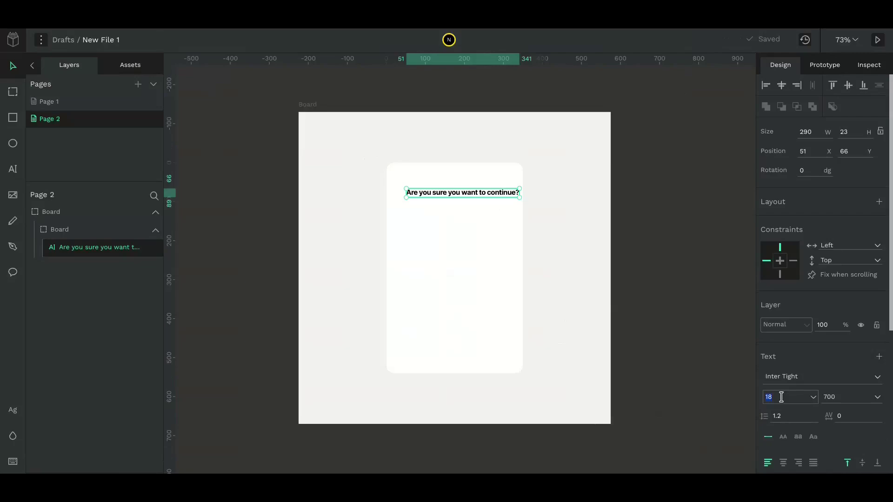
Set the heading's font size to 22 and move it to about X 22, Y 37 in the inner board
{"action": "type", "text": "22"}
{"action": "key", "text": "Tab"}
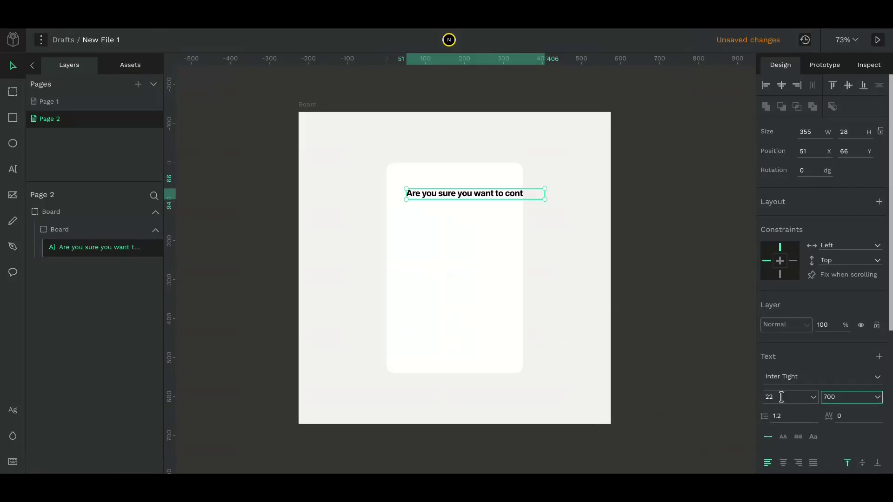
{"action": "left_click_drag", "start_coordinate": [430, 197], "coordinate": [418, 185]}
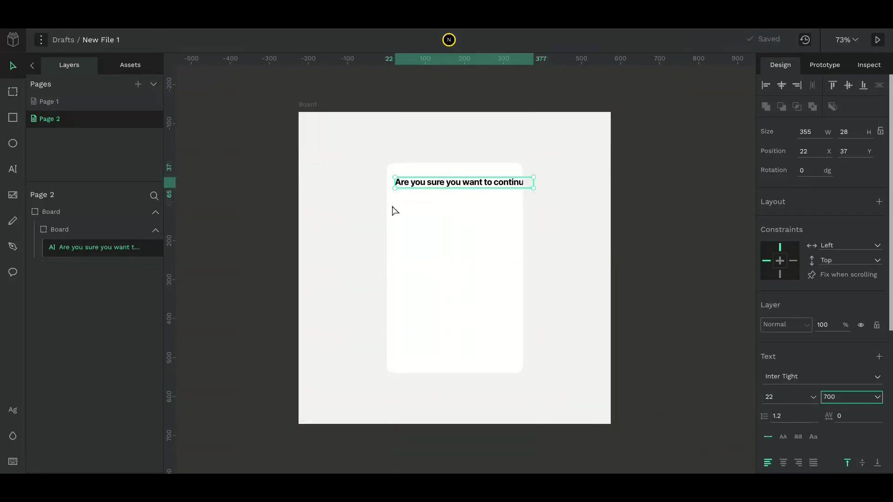
{"action": "key", "text": "Escape"}
Add a grid to the inner board and make it a Columns grid with 1 column
{"action": "left_click", "coordinate": [407, 173]}
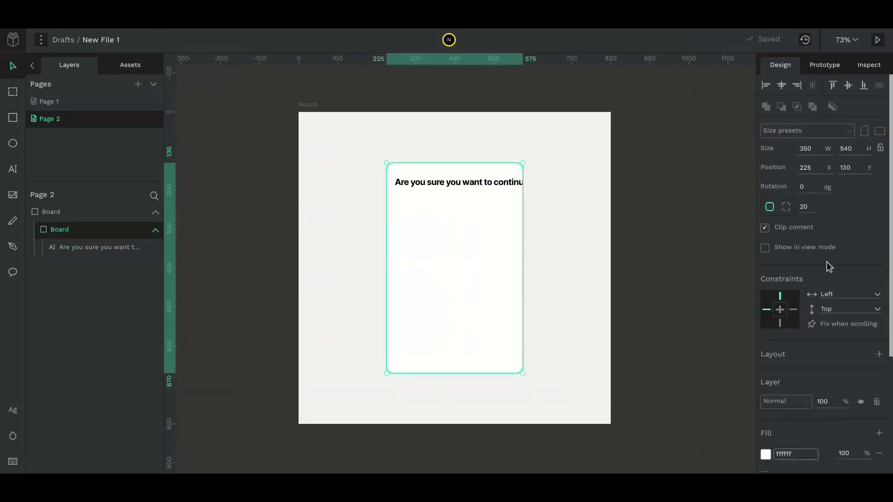
{"action": "scroll", "coordinate": [826, 263], "scroll_direction": "down", "scroll_amount": 5}
{"action": "left_click", "coordinate": [879, 431]}
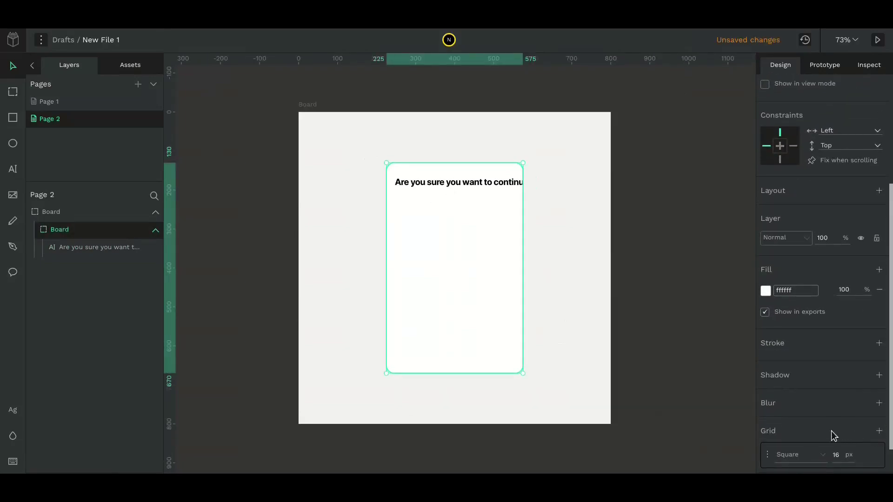
{"action": "scroll", "coordinate": [819, 428], "scroll_direction": "down", "scroll_amount": 1}
{"action": "left_click", "coordinate": [788, 420]}
{"action": "left_click", "coordinate": [798, 454]}
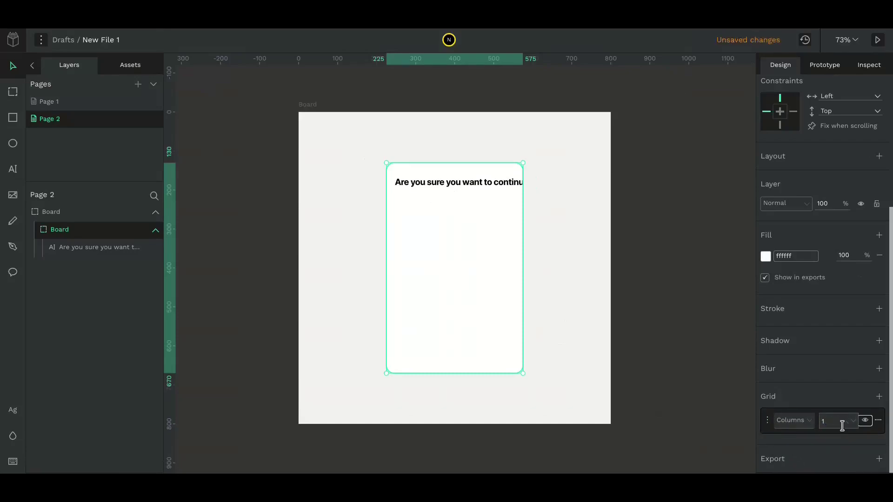
Set the margin of the inner board's column grid to 24 px
{"action": "left_click", "coordinate": [767, 420]}
{"action": "left_click", "coordinate": [855, 381]}
{"action": "type", "text": "32"}
{"action": "key", "text": "Tab"}
{"action": "left_click", "coordinate": [854, 381]}
{"action": "type", "text": "24"}
{"action": "key", "text": "Tab"}
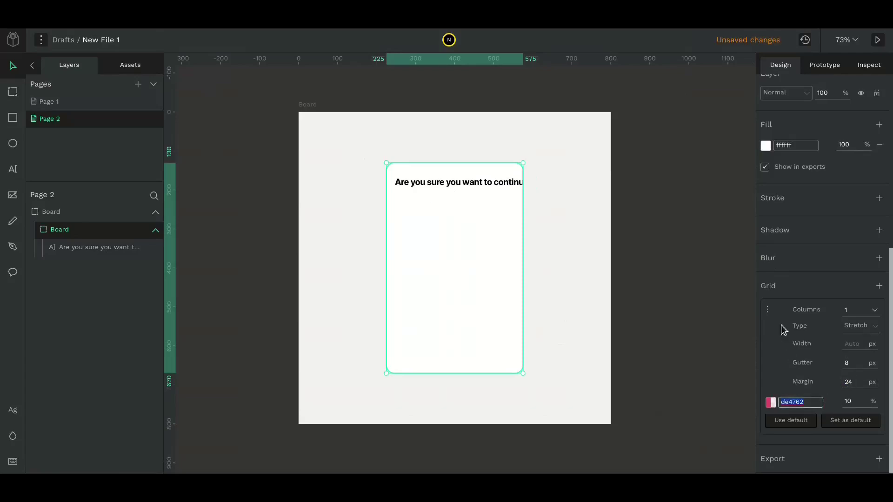
{"action": "left_click", "coordinate": [767, 309]}
{"action": "left_click", "coordinate": [674, 302]}
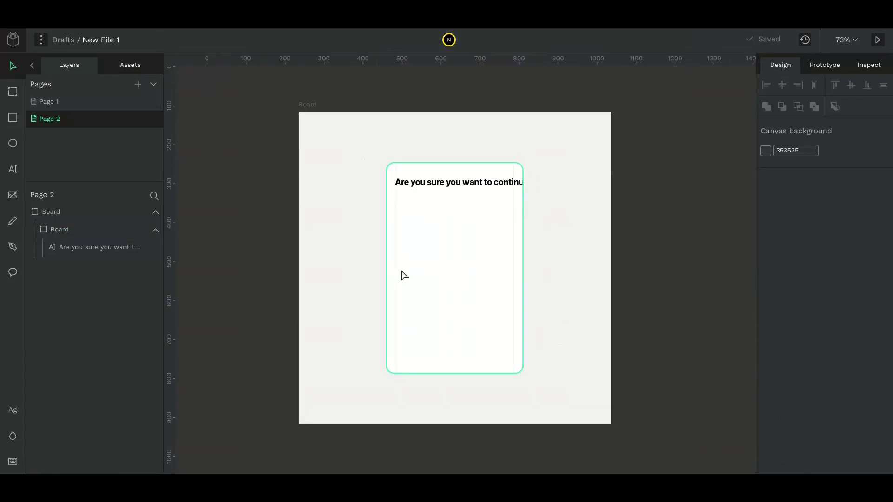
Set the inner board's column grid to 2 columns
{"action": "scroll", "coordinate": [469, 275], "scroll_direction": "up", "scroll_amount": 5}
{"action": "left_click", "coordinate": [349, 83]}
{"action": "scroll", "coordinate": [792, 364], "scroll_direction": "down", "scroll_amount": 5}
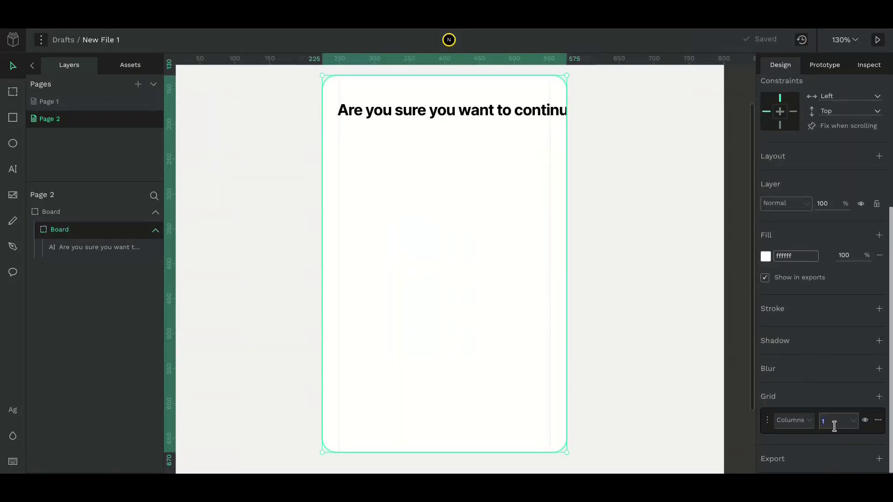
{"action": "type", "text": "2"}
{"action": "key", "text": "Escape"}
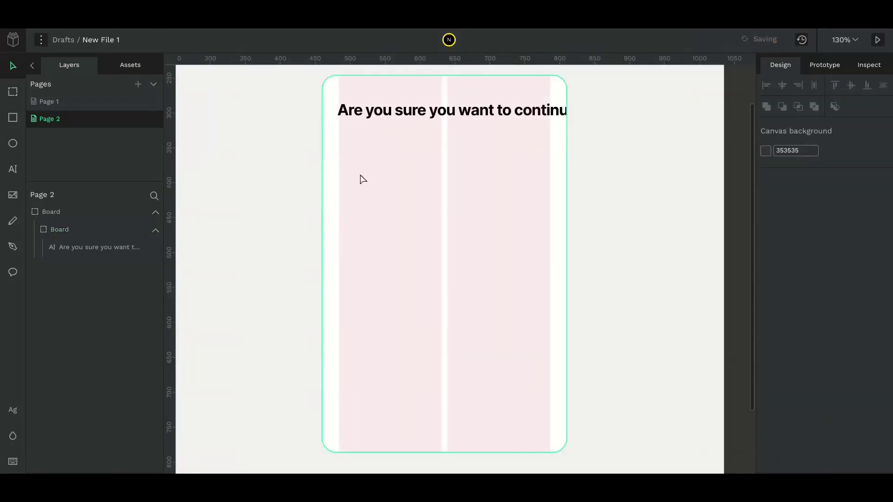
Align the heading to the grid's left margin at X 24, switch it to auto height, and narrow it to 302 px across both columns
{"action": "left_click_drag", "start_coordinate": [354, 113], "coordinate": [354, 113]}
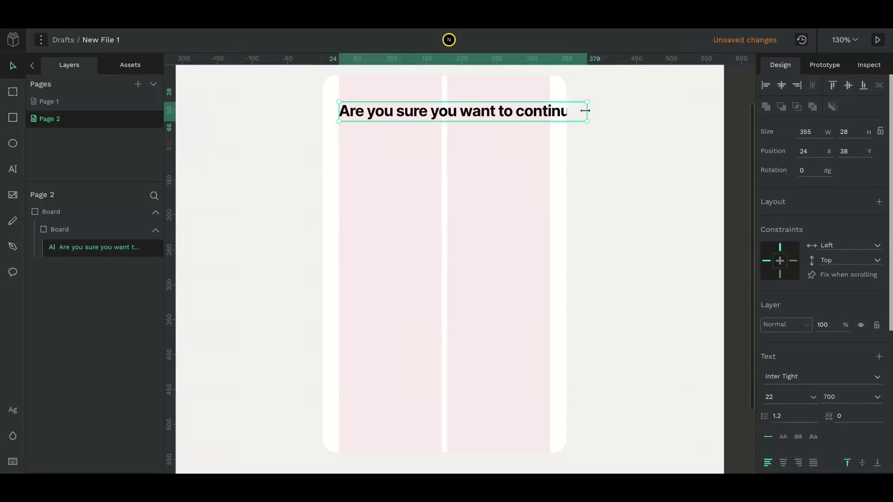
{"action": "scroll", "coordinate": [837, 307], "scroll_direction": "down", "scroll_amount": 3}
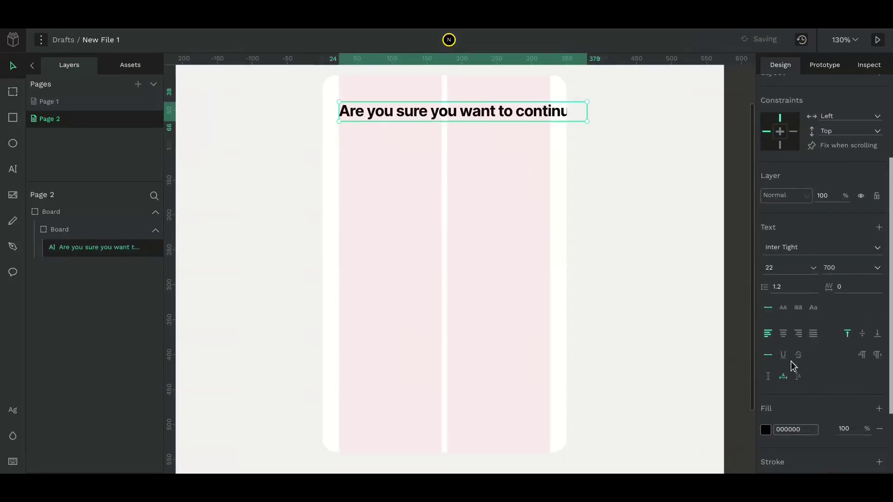
{"action": "left_click", "coordinate": [798, 376]}
{"action": "left_click_drag", "start_coordinate": [584, 108], "coordinate": [550, 120]}
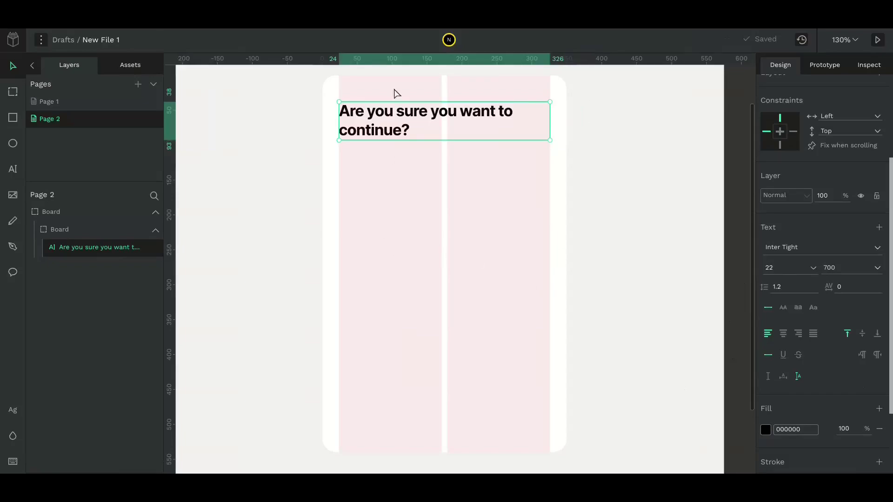
Nudge the heading up until it sits 34 px below the inner board's top edge
{"action": "key", "text": "alt"}
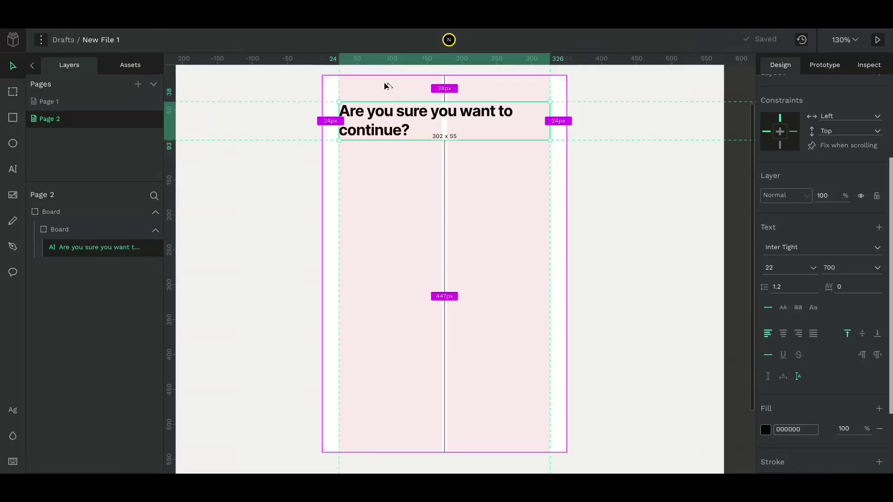
{"action": "key", "text": "Up"}
{"action": "key", "text": "Up"}
{"action": "key", "text": "Up"}
{"action": "key", "text": "Up"}
{"action": "key", "text": "alt"}
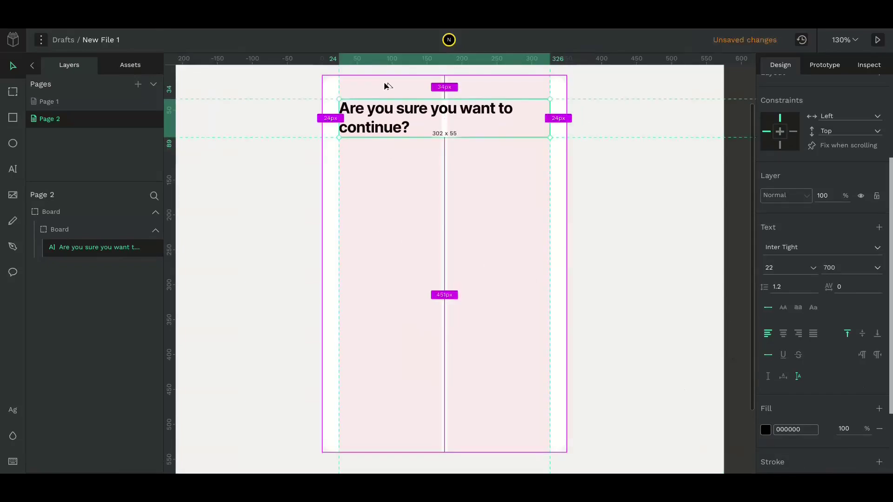
Duplicate the heading directly below itself and replace the copy's text with the two cookie-notice paragraphs
{"action": "left_click_drag", "start_coordinate": [420, 159], "coordinate": [397, 192]}
{"action": "left_click", "coordinate": [288, 238]}
{"action": "left_click", "coordinate": [344, 140]}
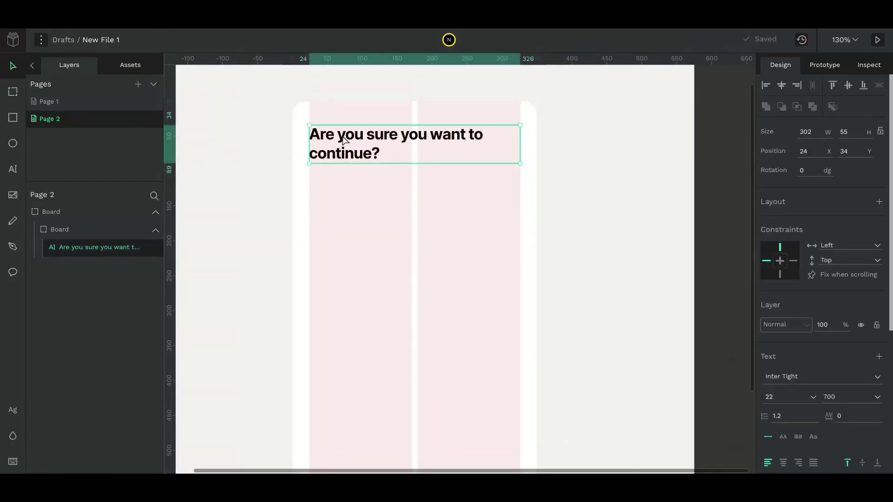
{"action": "key", "text": "alt"}
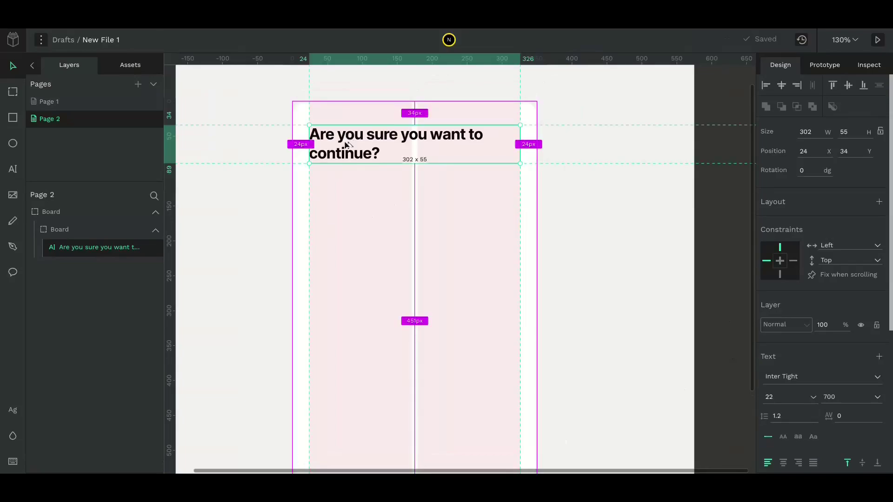
{"action": "left_click_drag", "start_coordinate": [347, 147], "coordinate": [349, 188]}
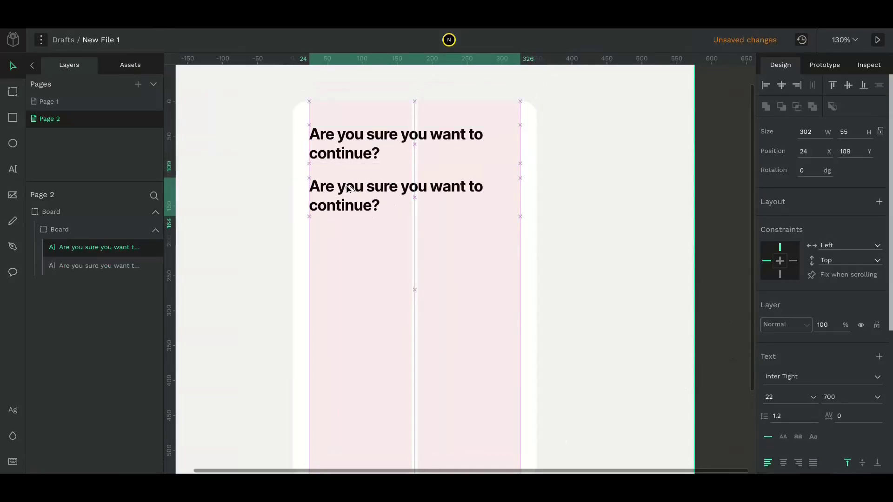
{"action": "double_click", "coordinate": [348, 187]}
{"action": "type", "text": "Our website uses cookies to provide you with a better browsing experience. Cookies are small text files that are stored on your device when you visit our website.  We use both session cookies, which expire when you close your browser, and persistent cookies, which stay on your device for a set period."}
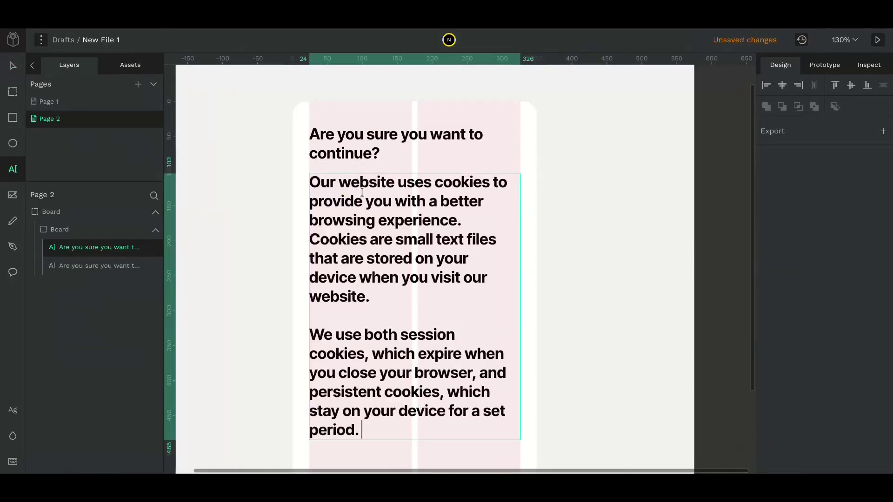
{"action": "key", "text": "ctrl+a"}
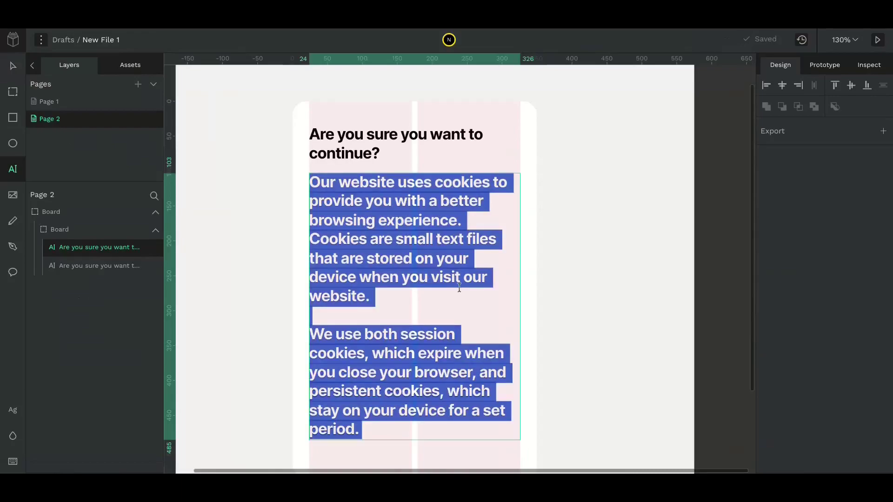
{"action": "key", "text": "Escape"}
Set the cookie-notice text to regular weight and font size 18
{"action": "scroll", "coordinate": [803, 441], "scroll_direction": "down", "scroll_amount": 3}
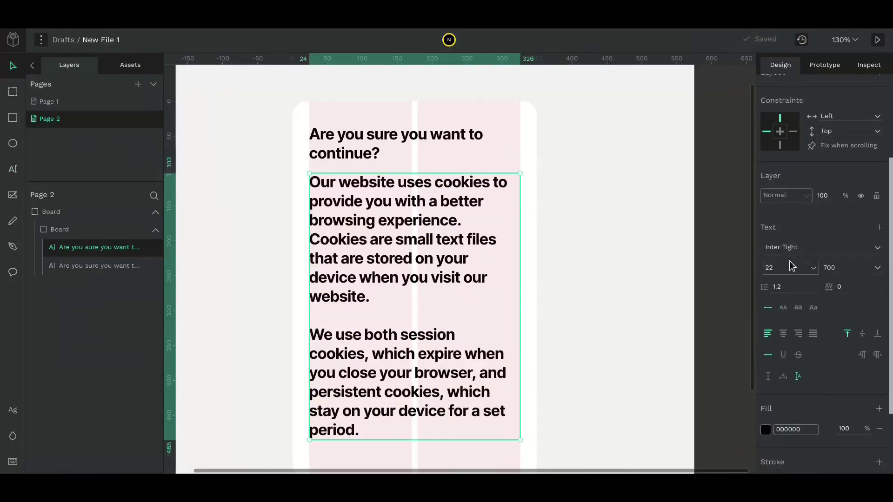
{"action": "left_click", "coordinate": [852, 267]}
{"action": "left_click", "coordinate": [846, 304]}
{"action": "left_click", "coordinate": [813, 267]}
{"action": "left_click", "coordinate": [777, 361]}
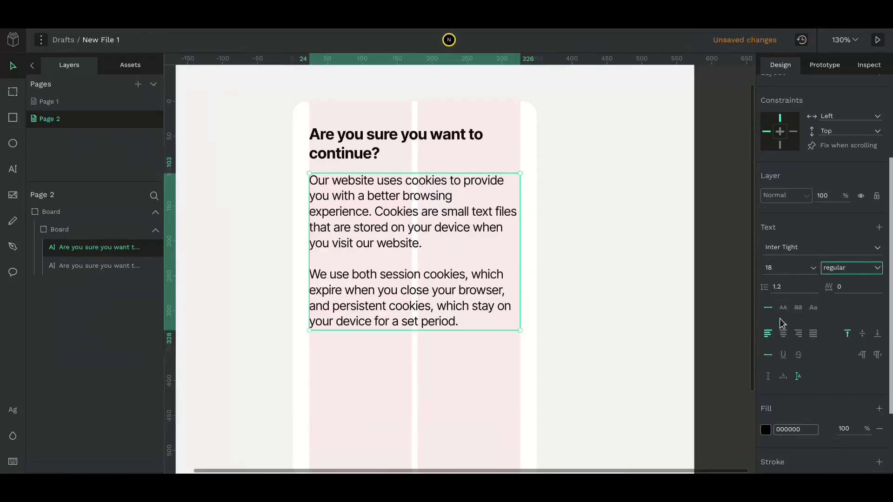
Change the cookie-notice text's fill to light grey b6b6b6
{"action": "left_click", "coordinate": [766, 432]}
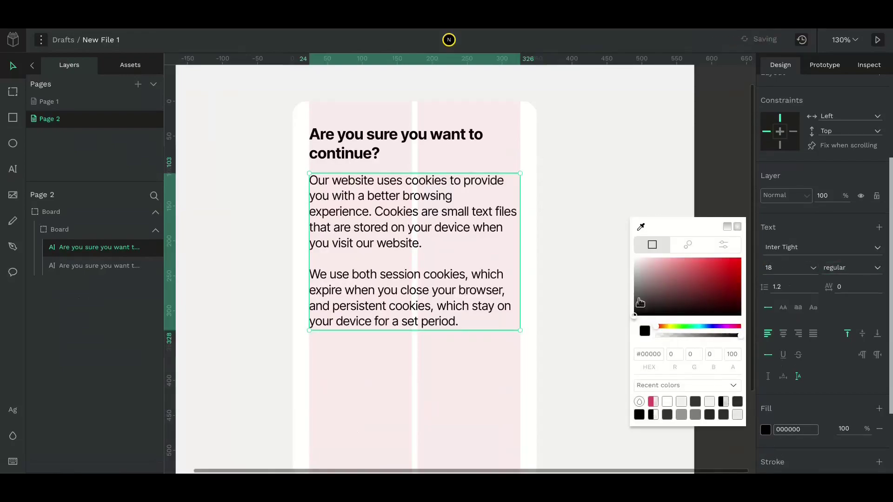
{"action": "left_click_drag", "start_coordinate": [642, 305], "coordinate": [633, 275]}
{"action": "left_click", "coordinate": [559, 150]}
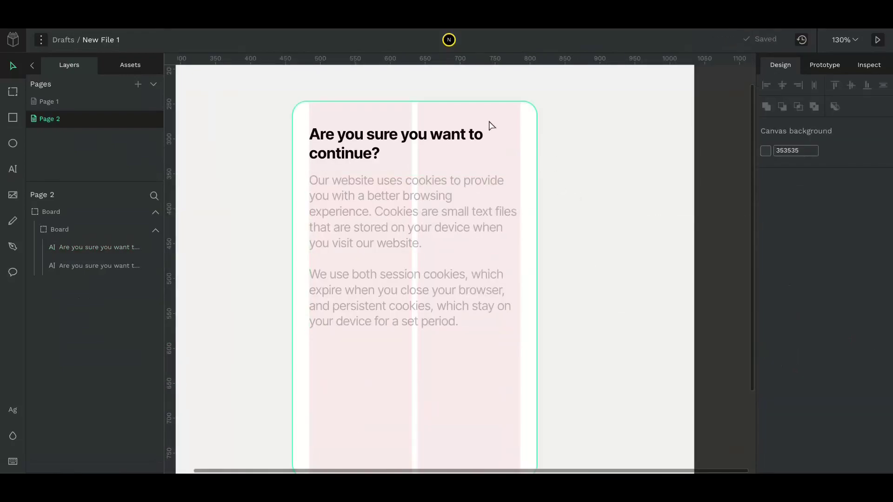
Hide the layout grid so the card shows without its column overlay
{"action": "left_click", "coordinate": [41, 40]}
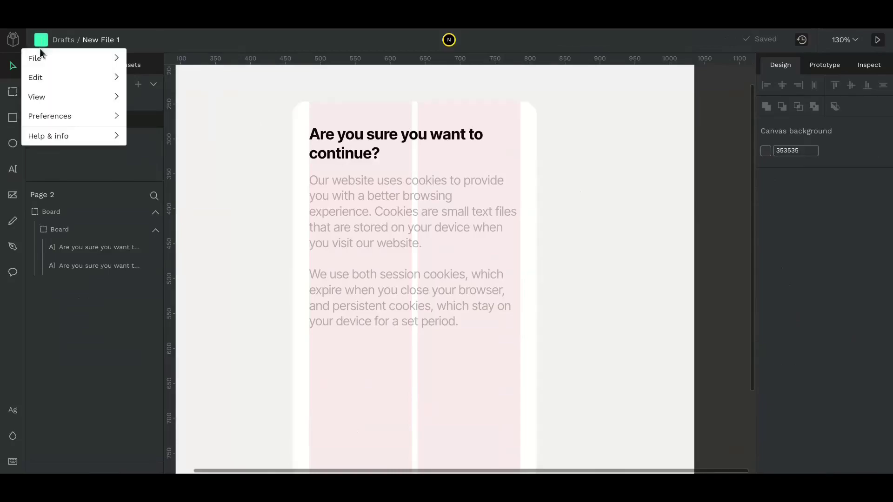
{"action": "mouse_move", "coordinate": [53, 98]}
{"action": "left_click", "coordinate": [156, 114]}
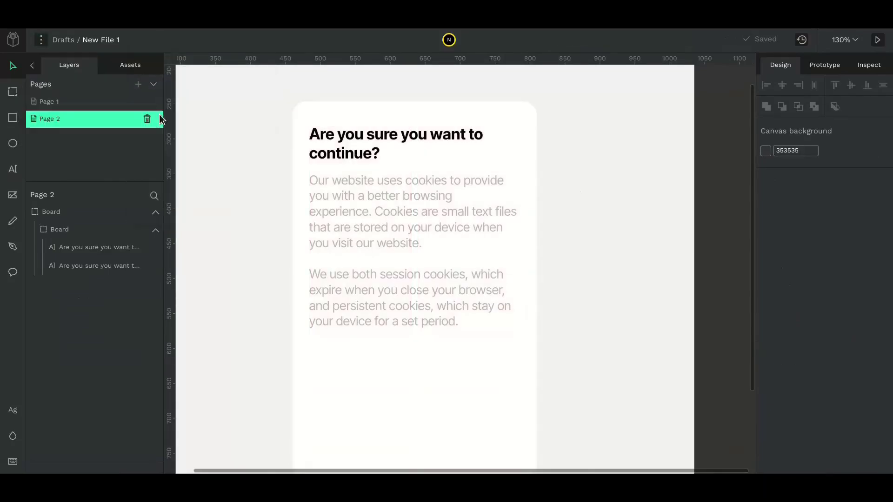
Change the cookie-notice text's font to Roboto and darken its fill to a medium grey
{"action": "left_click", "coordinate": [408, 212]}
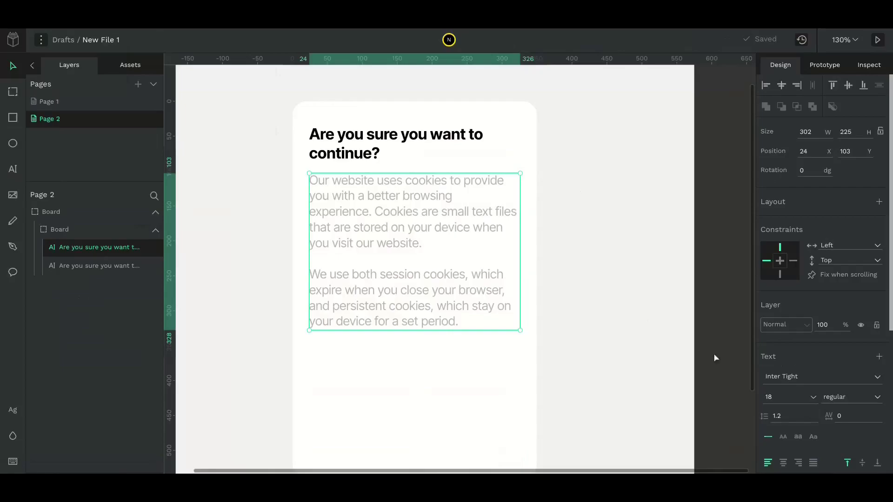
{"action": "left_click", "coordinate": [784, 377]}
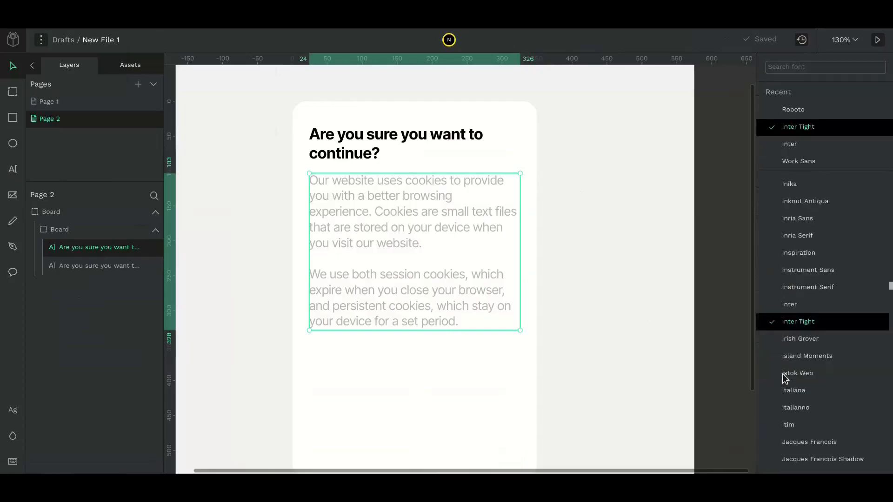
{"action": "left_click", "coordinate": [791, 110]}
{"action": "key", "text": "shift+1"}
{"action": "scroll", "coordinate": [787, 425], "scroll_direction": "down", "scroll_amount": 2}
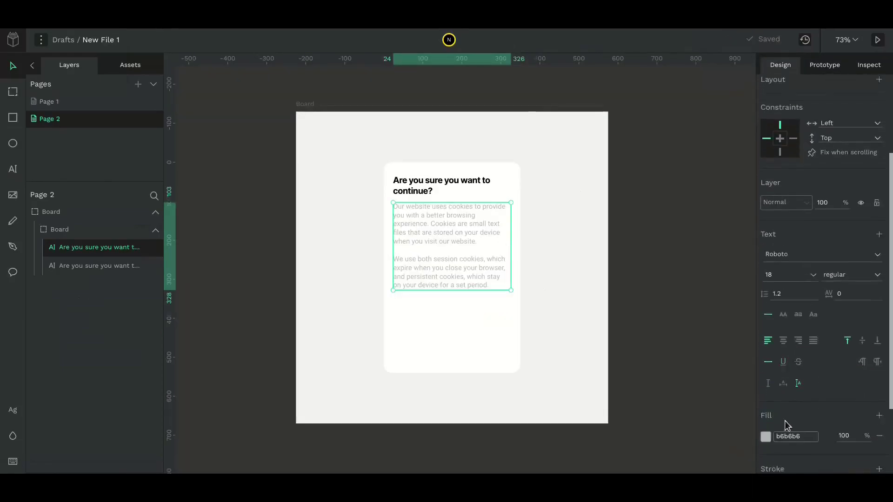
{"action": "left_click", "coordinate": [766, 429]}
{"action": "left_click_drag", "start_coordinate": [645, 279], "coordinate": [637, 284]}
{"action": "left_click", "coordinate": [568, 289]}
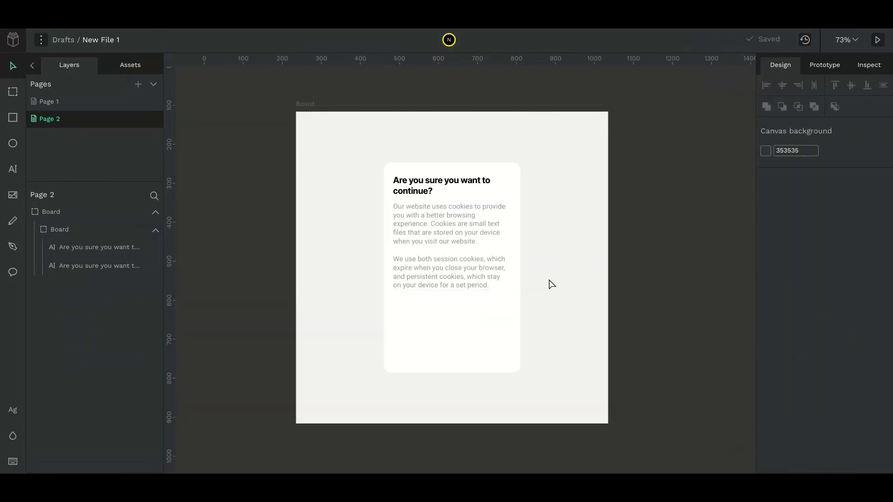
Measure the cookie-notice text's distances to the card edges and the gap between it and the heading
{"action": "left_click", "coordinate": [428, 226]}
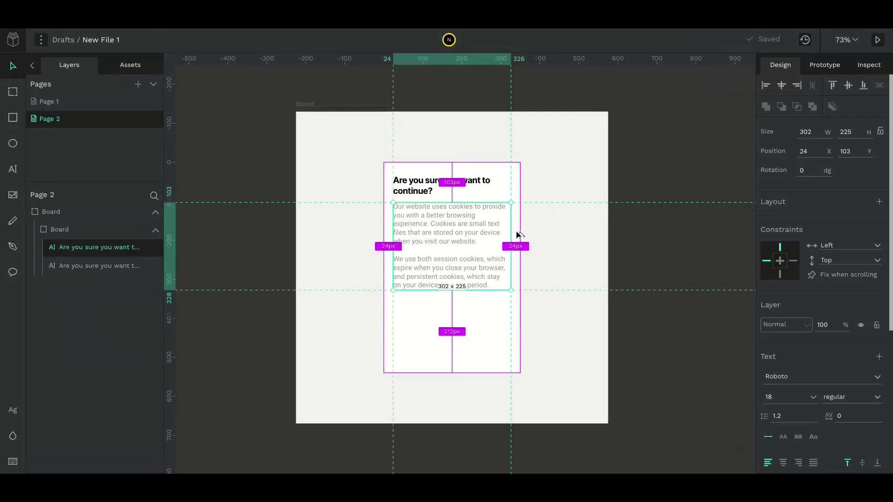
{"action": "left_click", "coordinate": [421, 192]}
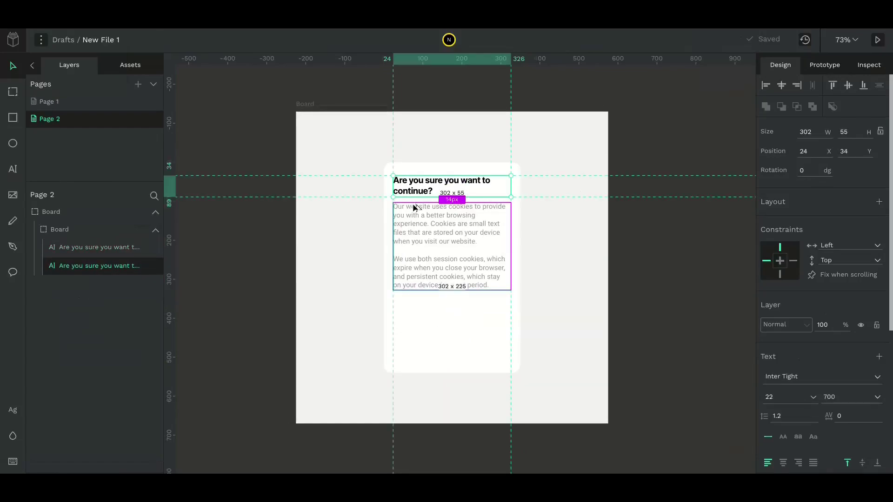
{"action": "left_click", "coordinate": [580, 228]}
Draw a board about 301 by 57 px below the cookie-notice text, spanning the text's width
{"action": "scroll", "coordinate": [458, 319], "scroll_direction": "up", "scroll_amount": 3}
{"action": "left_click_drag", "start_coordinate": [448, 309], "coordinate": [420, 293]}
{"action": "key", "text": "b"}
{"action": "mouse_move", "coordinate": [316, 316]}
{"action": "left_mouse_down"}
{"action": "mouse_move", "coordinate": [369, 340]}
{"action": "mouse_move", "coordinate": [527, 355]}
{"action": "left_mouse_up"}
Show the layout grid and reduce the new board's height to 56 px
{"action": "left_click", "coordinate": [40, 40]}
{"action": "mouse_move", "coordinate": [102, 105]}
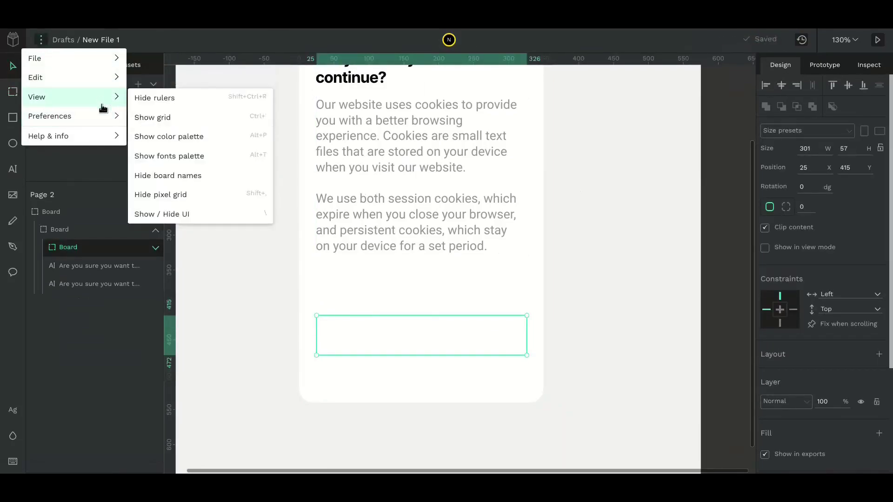
{"action": "left_click", "coordinate": [150, 117]}
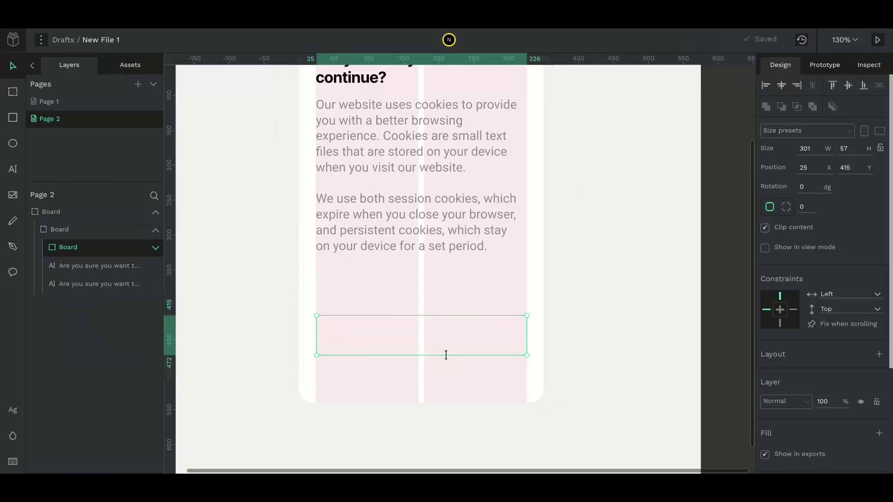
{"action": "left_click_drag", "start_coordinate": [446, 355], "coordinate": [447, 354]}
Give the new board a 212121 fill and a corner radius of 4
{"action": "scroll", "coordinate": [802, 379], "scroll_direction": "down", "scroll_amount": 3}
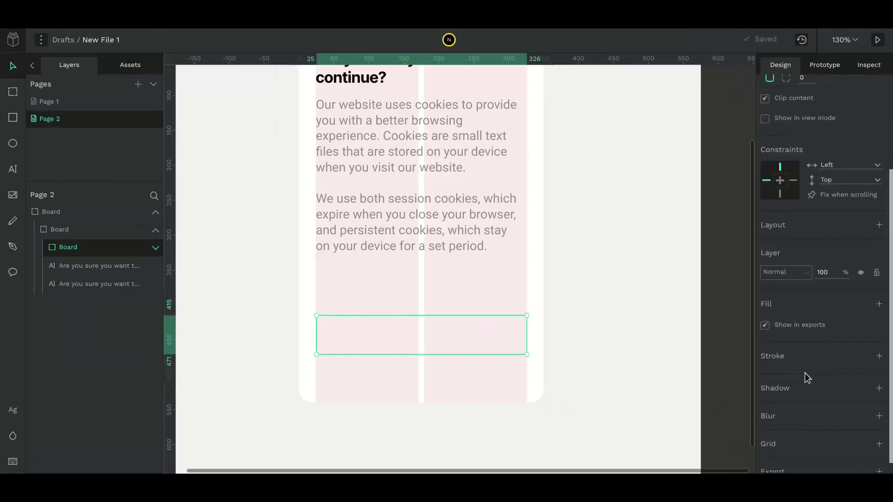
{"action": "left_click", "coordinate": [879, 304]}
{"action": "left_click", "coordinate": [794, 325]}
{"action": "type", "text": "212121"}
{"action": "key", "text": "Tab"}
{"action": "scroll", "coordinate": [802, 270], "scroll_direction": "up", "scroll_amount": 5}
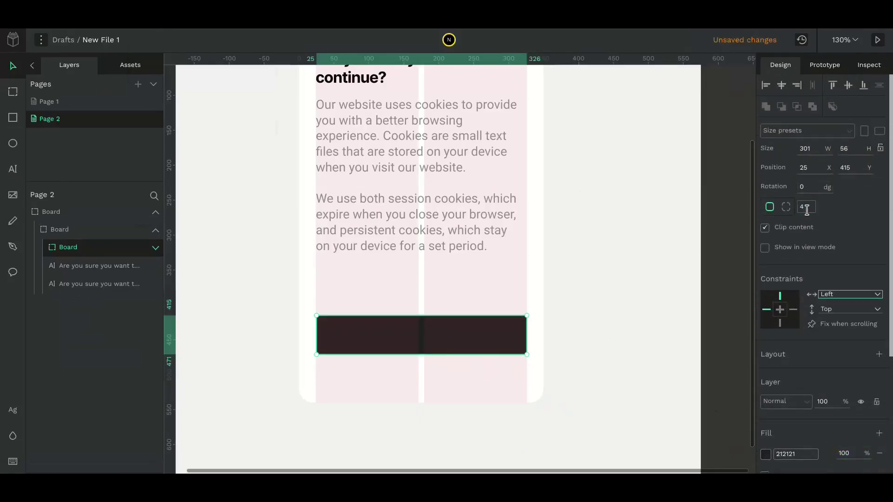
{"action": "left_click", "coordinate": [648, 259]}
Duplicate the dark button board directly above itself, aligned at X 25 and Y 348
{"action": "left_click", "coordinate": [534, 257]}
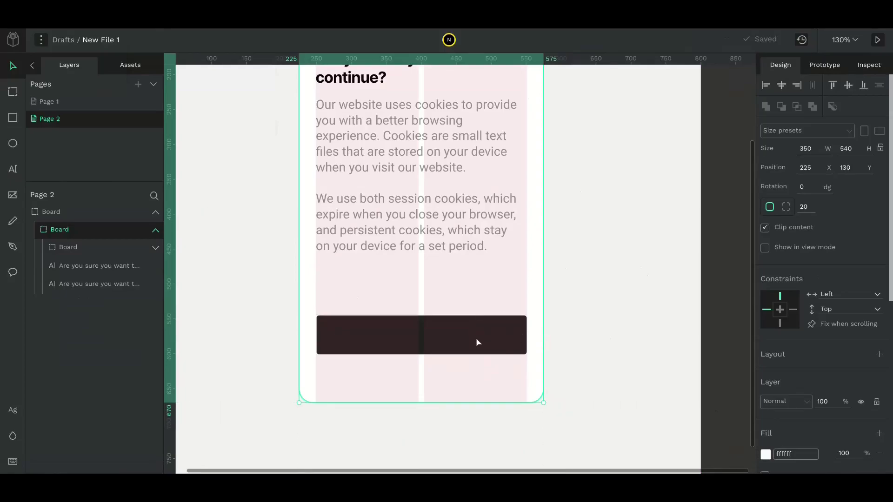
{"action": "left_click", "coordinate": [511, 336]}
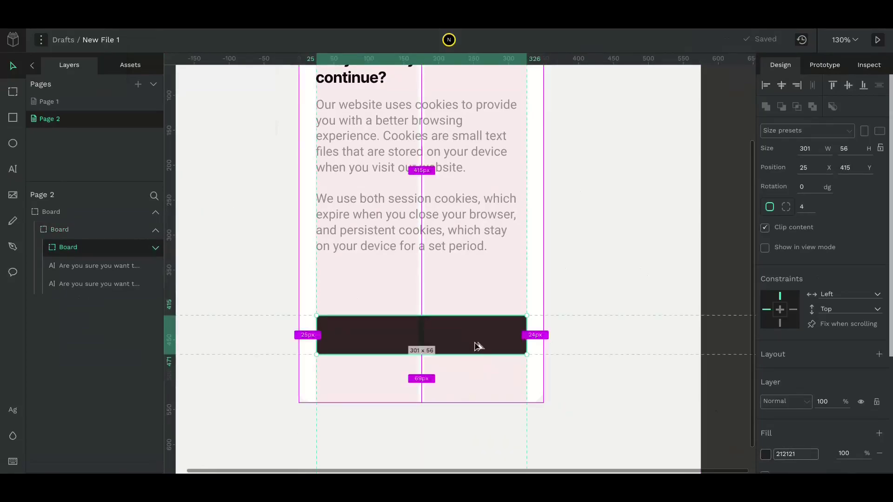
{"action": "left_click_drag", "start_coordinate": [473, 347], "coordinate": [475, 301]}
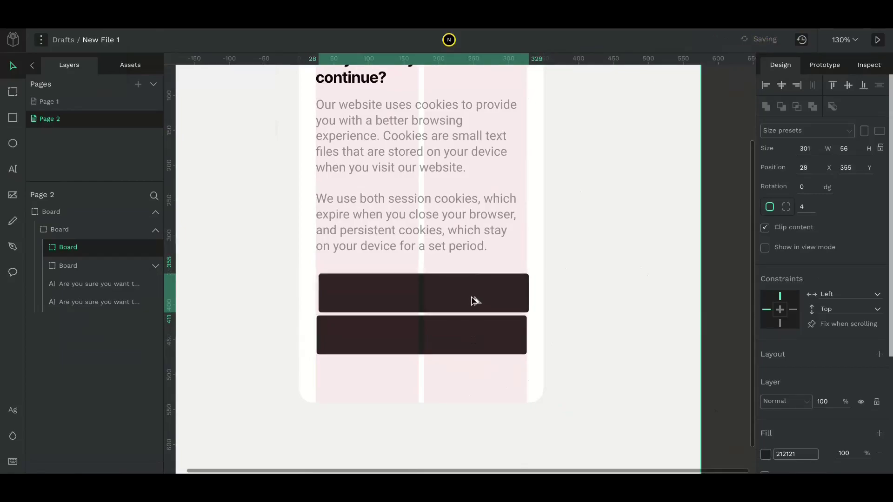
Select both button boards and wrap them in a new board
{"action": "left_click", "coordinate": [484, 343], "text": "shift"}
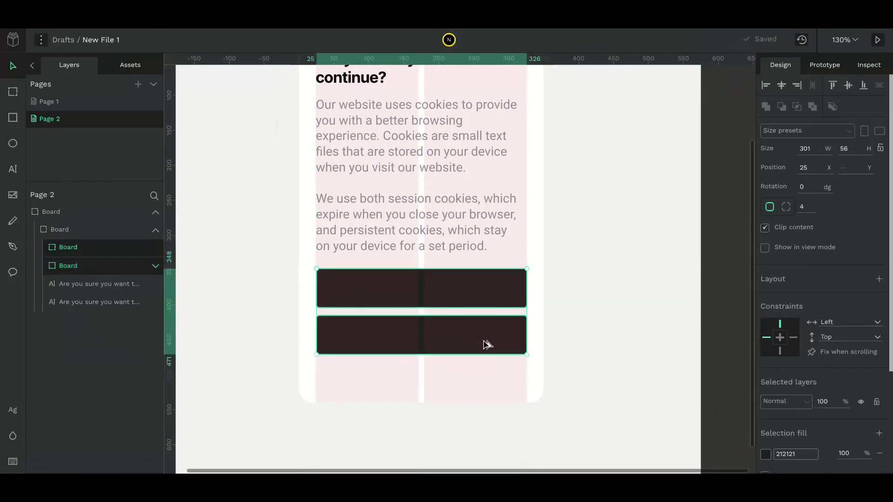
{"action": "right_click", "coordinate": [117, 270]}
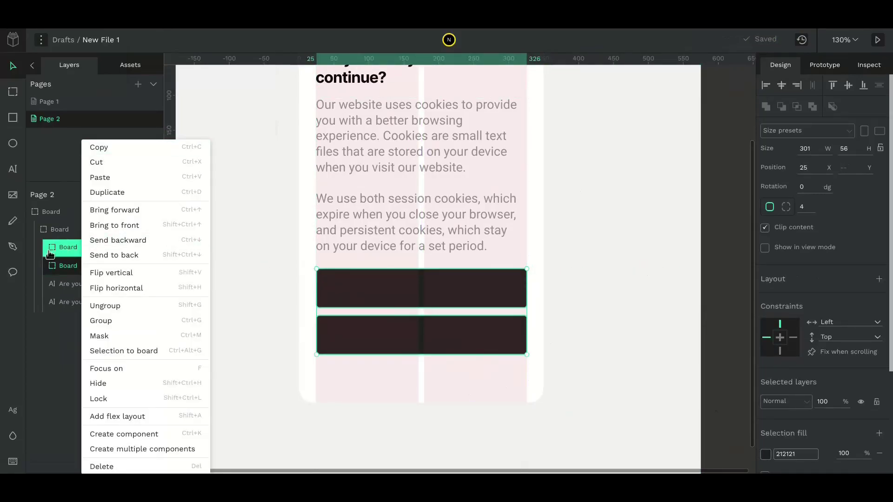
{"action": "left_click", "coordinate": [125, 351]}
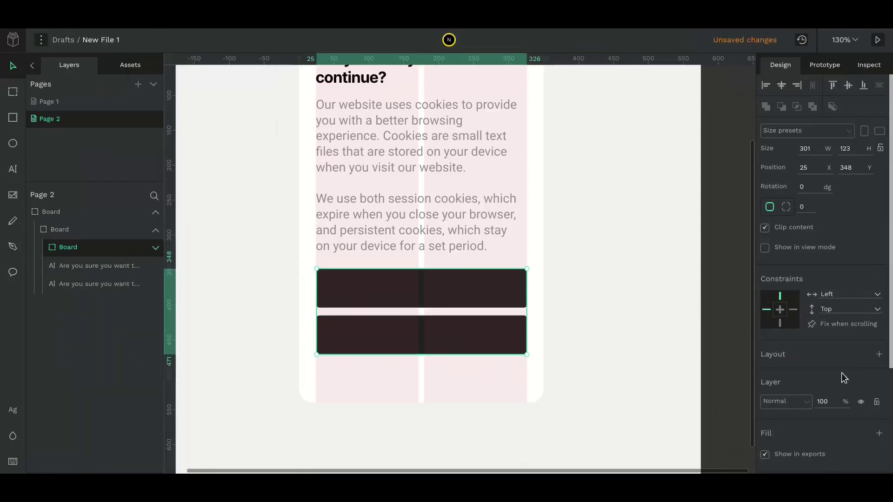
Change the upper button's fill to light grey b8b8b8
{"action": "left_click", "coordinate": [464, 287]}
{"action": "scroll", "coordinate": [791, 372], "scroll_direction": "down", "scroll_amount": 3}
{"action": "left_click", "coordinate": [765, 390]}
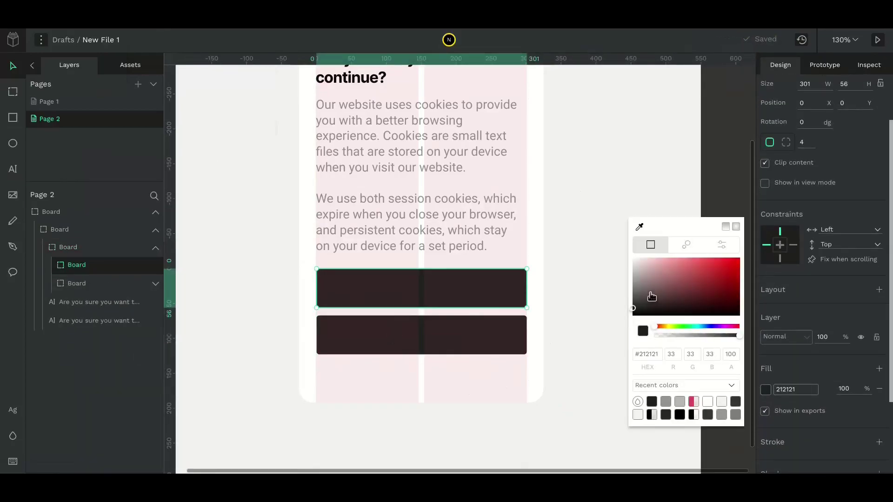
{"action": "left_click_drag", "start_coordinate": [652, 296], "coordinate": [624, 280]}
{"action": "left_click", "coordinate": [582, 299]}
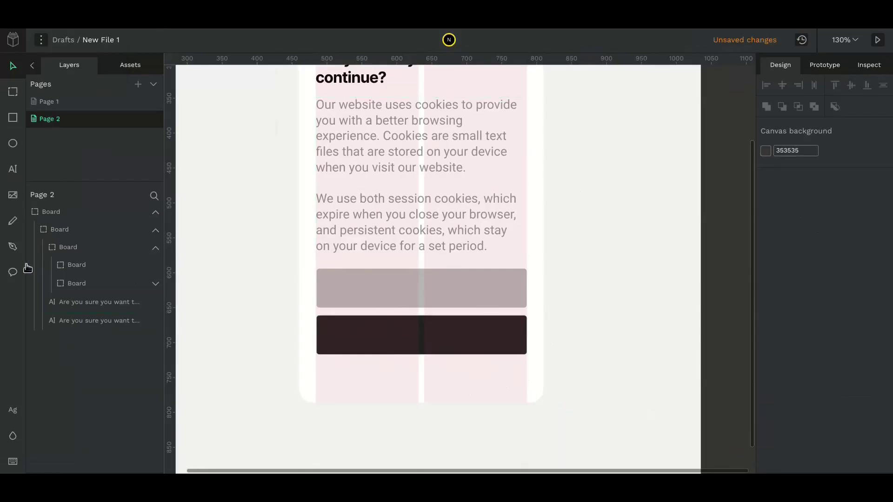
Rename the board around the buttons Button Container, the grey button Cancel and the dark button Confirm
{"action": "double_click", "coordinate": [70, 247]}
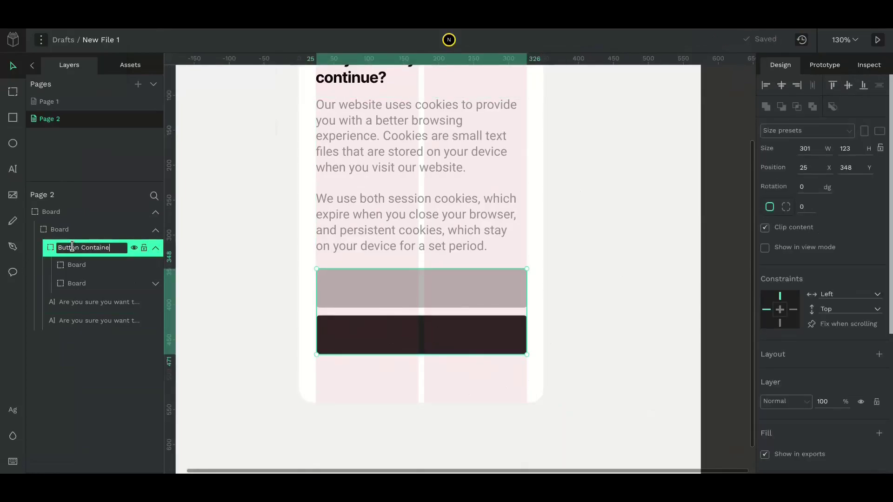
{"action": "type", "text": "Button Container"}
{"action": "left_click", "coordinate": [72, 265]}
{"action": "double_click", "coordinate": [74, 265]}
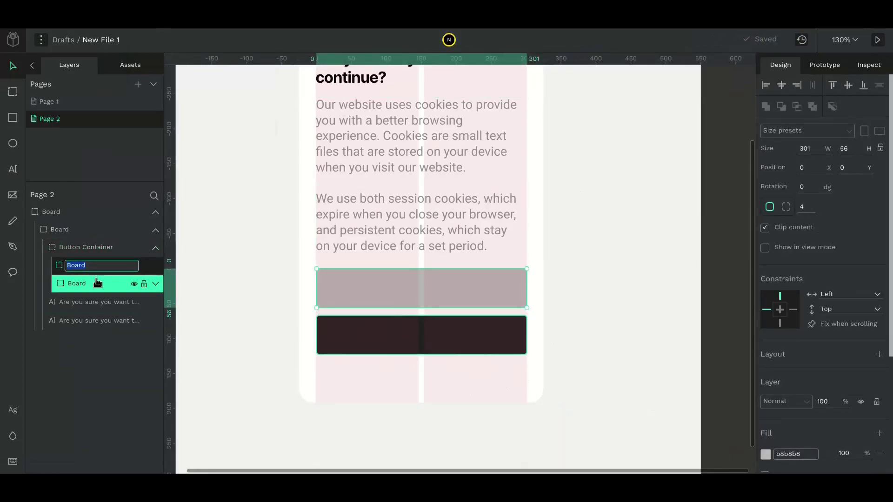
{"action": "type", "text": "Cancel"}
{"action": "double_click", "coordinate": [82, 283]}
{"action": "type", "text": "Confirm"}
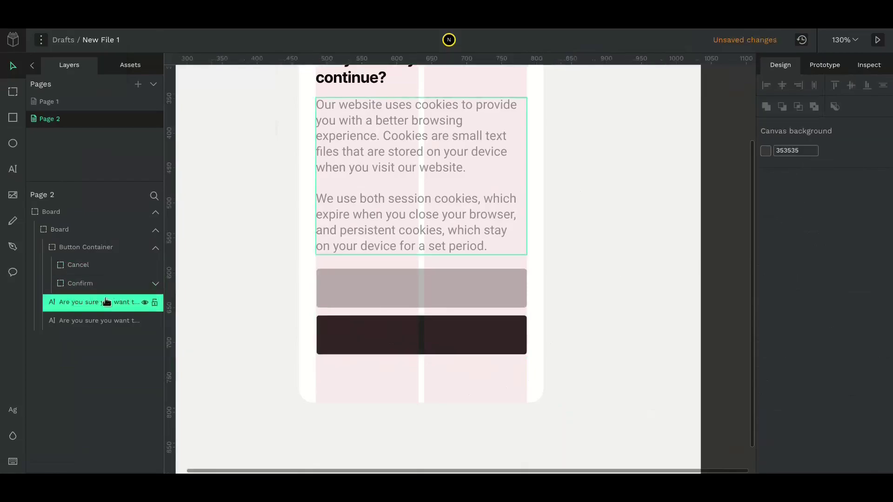
Rename the cookie-notice text layer Body Text and the heading layer Headline
{"action": "double_click", "coordinate": [95, 303]}
{"action": "type", "text": "Body Text"}
{"action": "left_click", "coordinate": [91, 321]}
{"action": "double_click", "coordinate": [91, 319]}
{"action": "type", "text": "Headline"}
Rename the white card board Popup and the outermost board Main Container
{"action": "double_click", "coordinate": [74, 229]}
{"action": "type", "text": "Popup"}
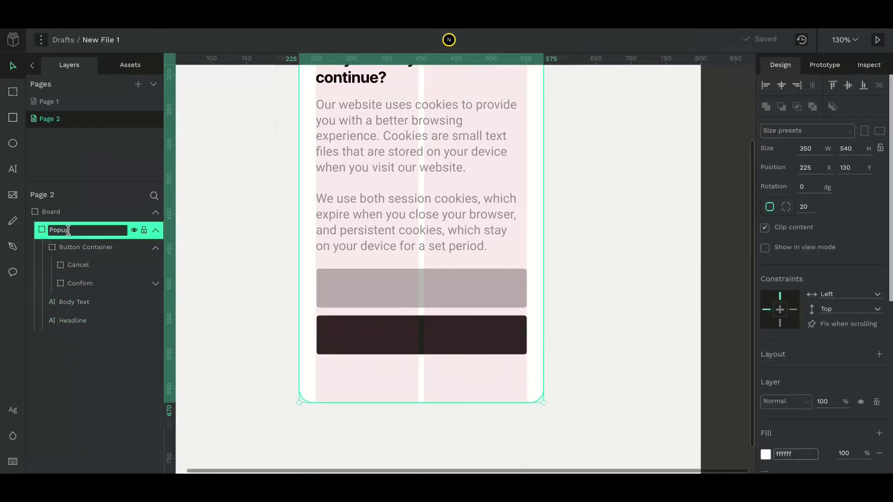
{"action": "double_click", "coordinate": [74, 212]}
{"action": "type", "text": "Main Container"}
{"action": "key", "text": "Return"}
Add a flex layout to Button Container with column direction and centred alignment and justification
{"action": "left_click", "coordinate": [86, 247]}
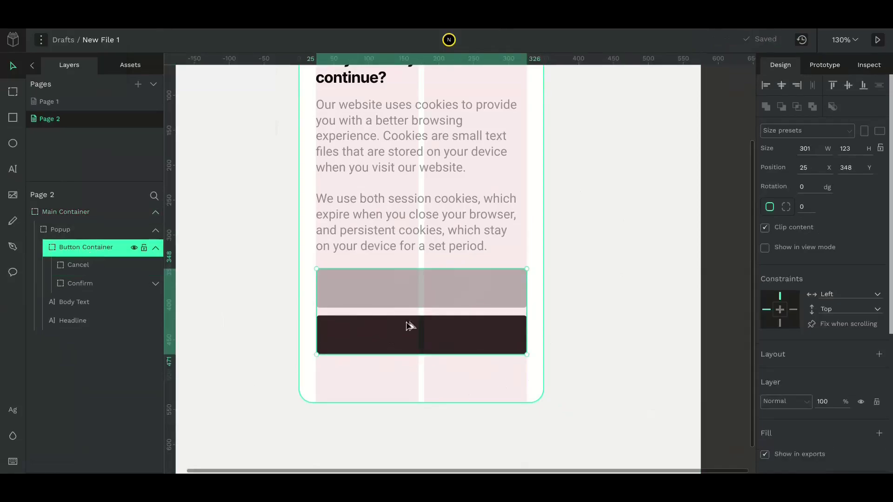
{"action": "left_click", "coordinate": [880, 354]}
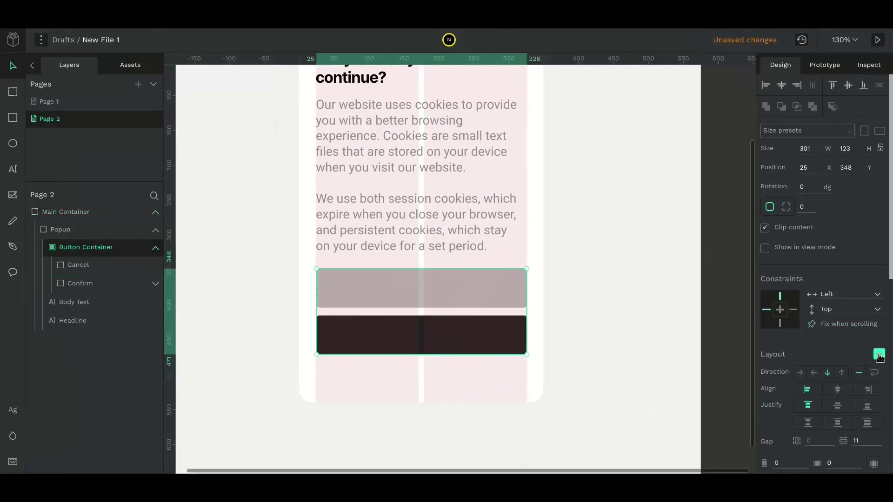
{"action": "left_click", "coordinate": [840, 410]}
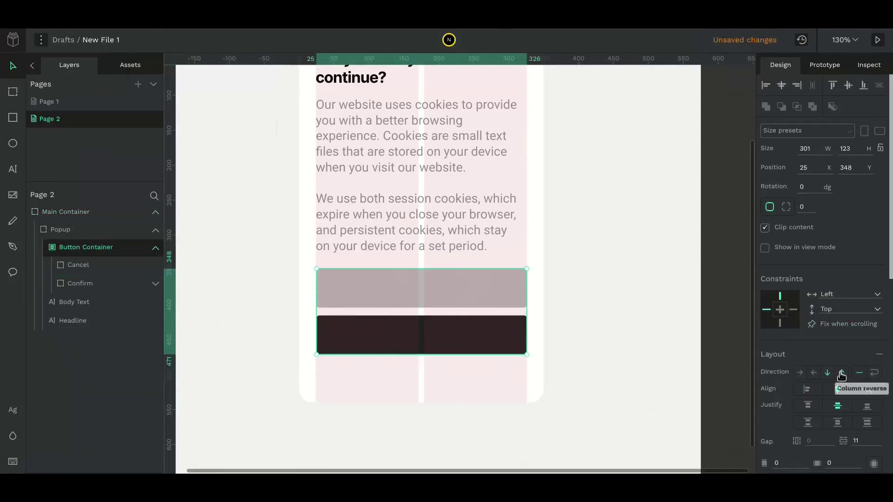
{"action": "left_click", "coordinate": [842, 373]}
{"action": "left_click", "coordinate": [829, 375]}
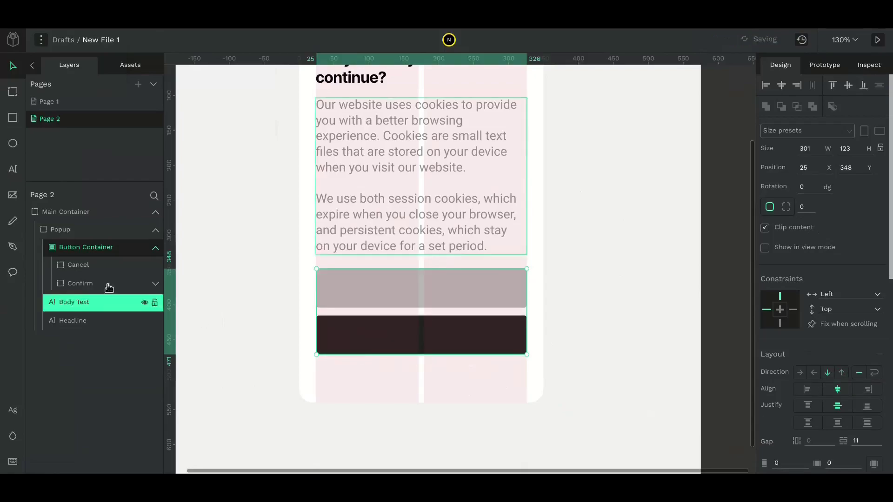
Move the Cancel button below the Confirm button within Button Container
{"action": "left_click", "coordinate": [88, 268]}
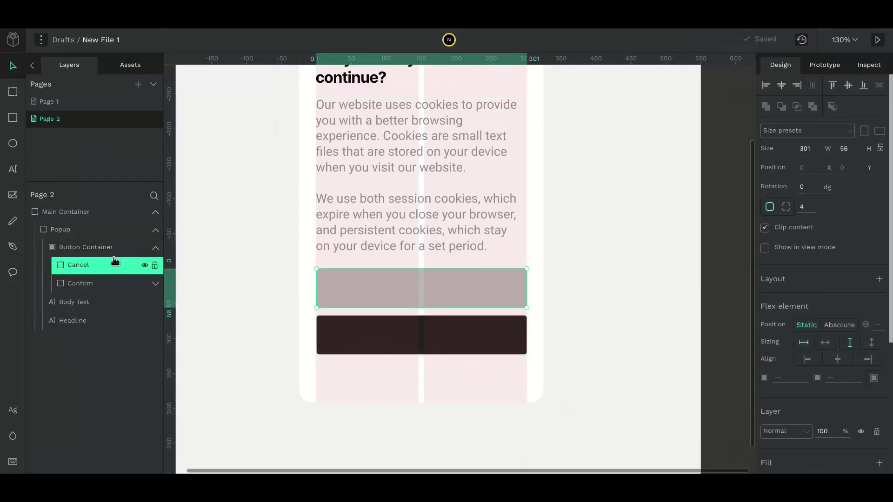
{"action": "key", "text": "Down"}
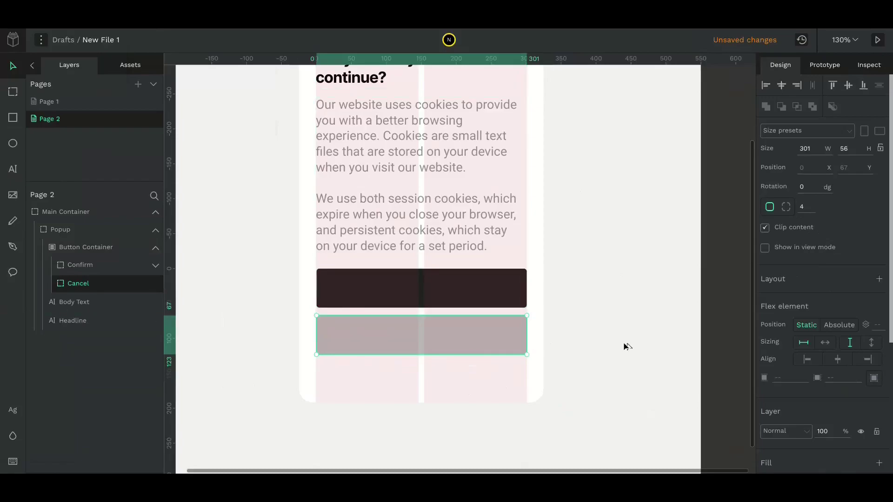
{"action": "left_click_drag", "start_coordinate": [592, 346], "coordinate": [571, 355]}
Move Button Container down toward the popup's lower edge, keeping it within the grid columns
{"action": "left_click", "coordinate": [113, 253]}
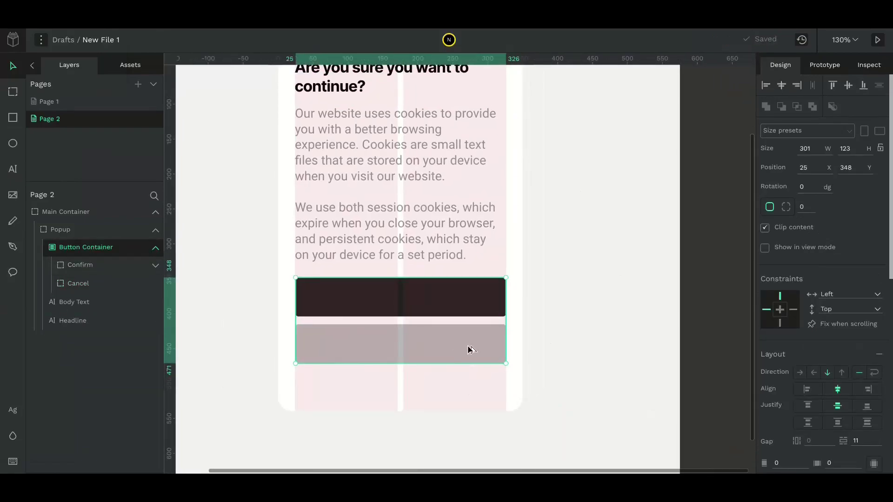
{"action": "left_click_drag", "start_coordinate": [471, 349], "coordinate": [471, 407]}
{"action": "key", "text": "alt"}
{"action": "left_click", "coordinate": [606, 281]}
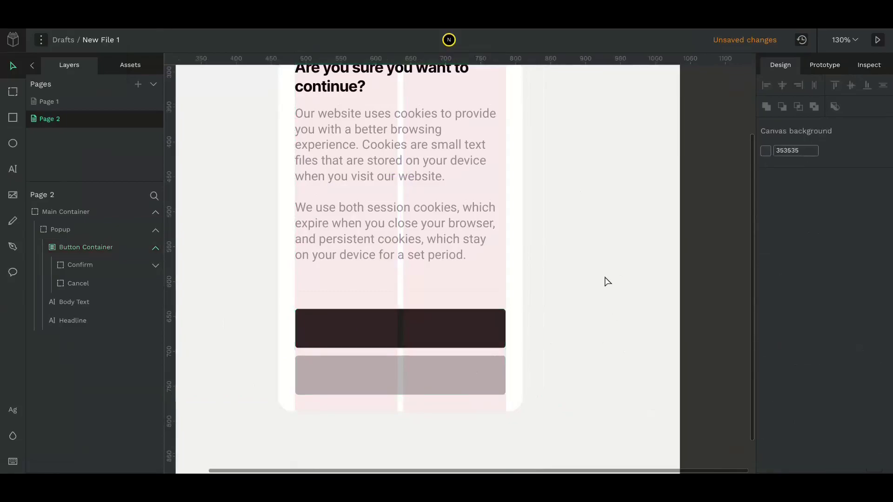
Add a text label reading "Confirm" inside the dark Confirm button
{"action": "left_click", "coordinate": [469, 331]}
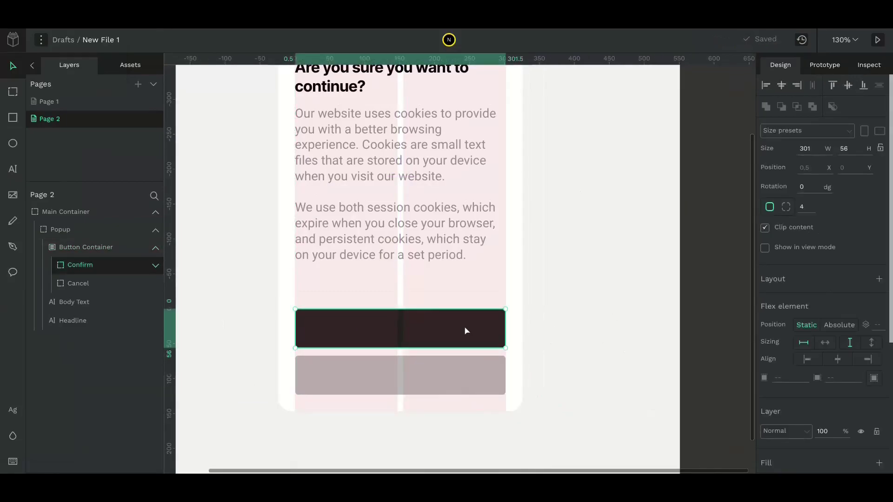
{"action": "key", "text": "t"}
{"action": "left_click", "coordinate": [392, 327]}
{"action": "type", "text": "Confirm"}
Set the Confirm label's font size to 22 and its weight to 500
{"action": "double_click", "coordinate": [413, 333]}
{"action": "left_click", "coordinate": [771, 396]}
{"action": "type", "text": "22"}
{"action": "key", "text": "Tab"}
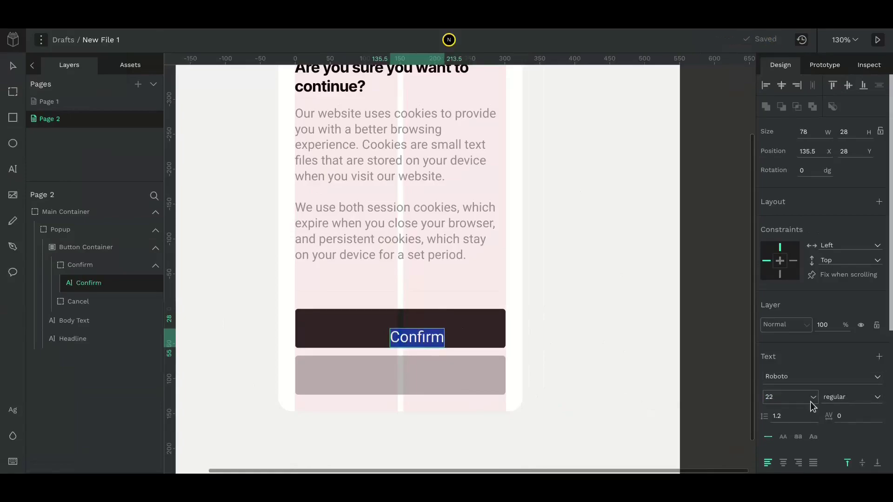
{"action": "left_click", "coordinate": [849, 397]}
{"action": "left_click", "coordinate": [846, 342]}
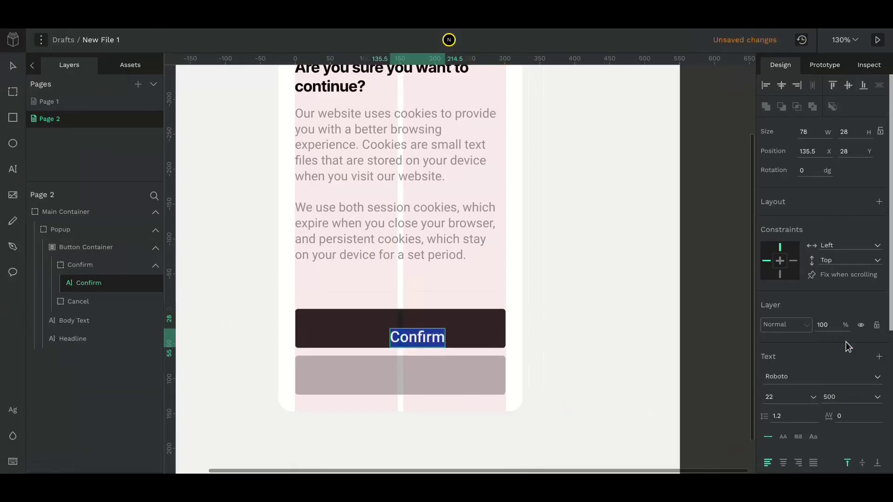
{"action": "key", "text": "Escape"}
Fill the Confirm label with white (ffffff) and set its font weight to bold (700)
{"action": "scroll", "coordinate": [768, 403], "scroll_direction": "down", "scroll_amount": 5}
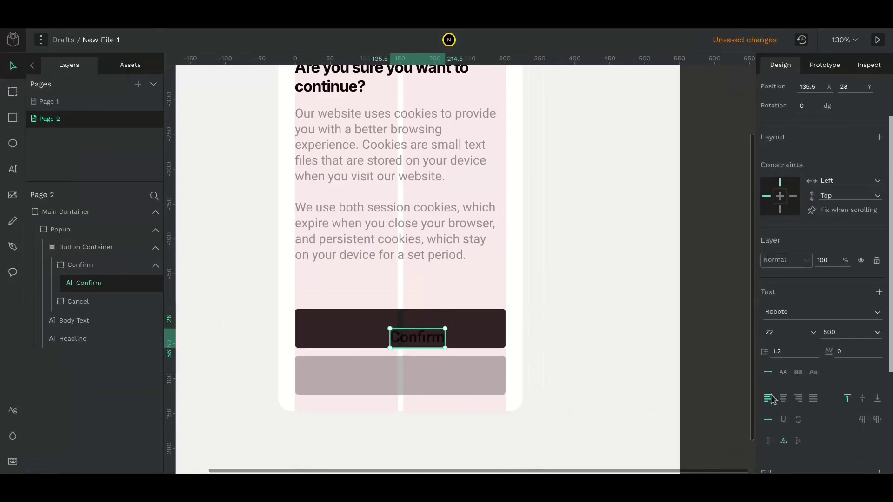
{"action": "left_click", "coordinate": [766, 338]}
{"action": "left_click_drag", "start_coordinate": [662, 284], "coordinate": [620, 258]}
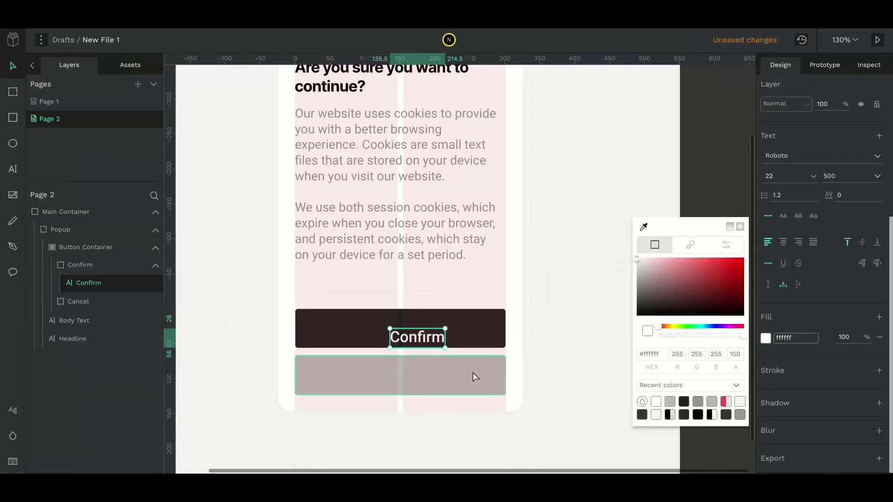
{"action": "left_click", "coordinate": [562, 363]}
{"action": "left_click", "coordinate": [415, 343]}
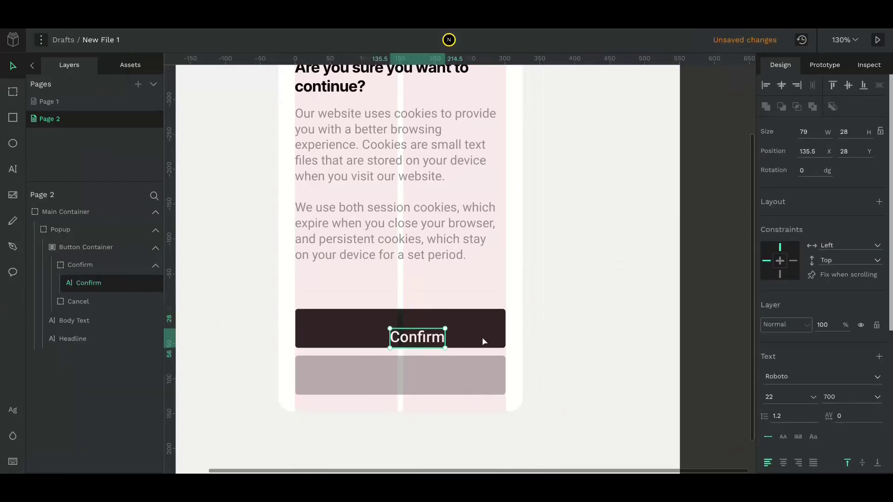
{"action": "key", "text": "ctrl+b"}
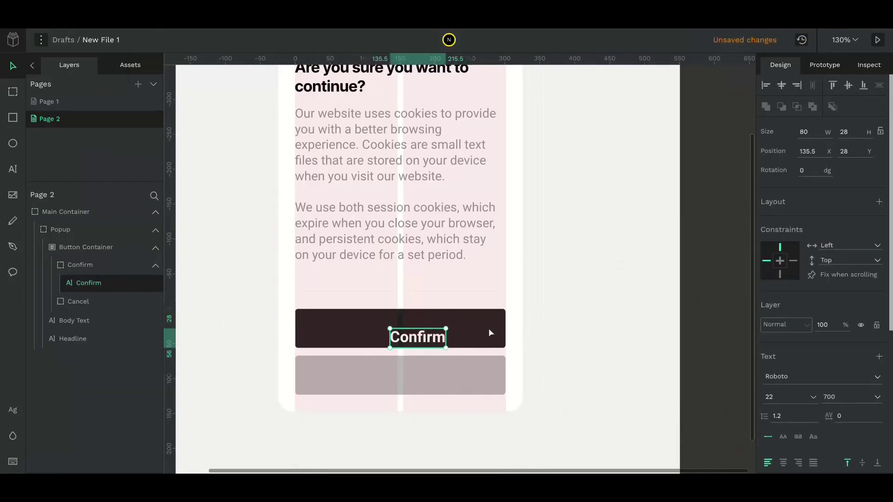
Add a row flex layout to the Confirm button with centred alignment and centred justification
{"action": "left_click", "coordinate": [463, 330]}
{"action": "left_click", "coordinate": [879, 279]}
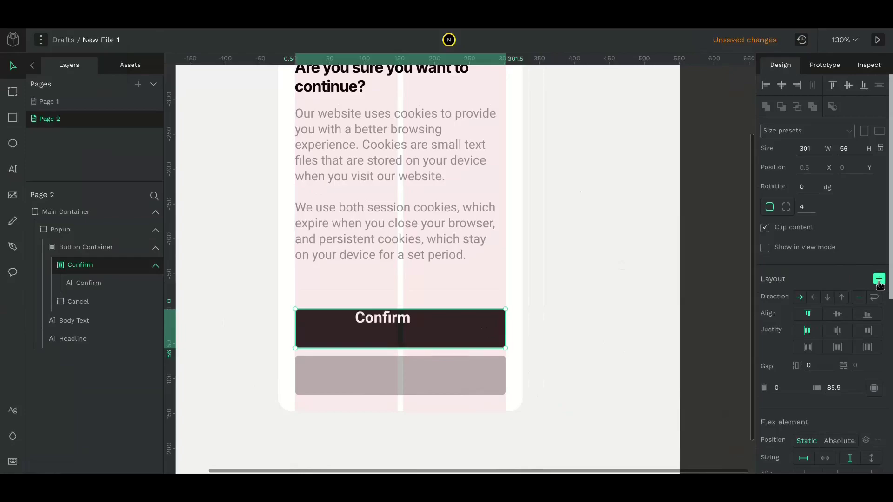
{"action": "left_click", "coordinate": [833, 316]}
{"action": "left_click", "coordinate": [837, 331]}
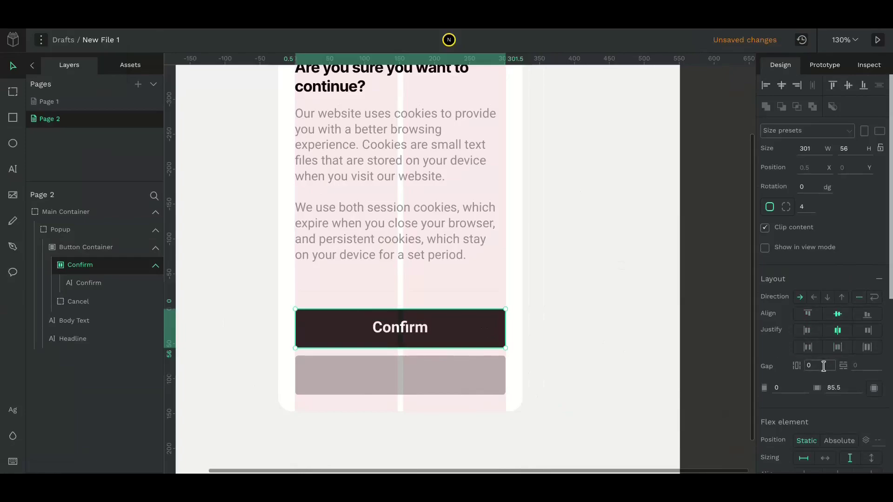
{"action": "scroll", "coordinate": [888, 389], "scroll_direction": "down", "scroll_amount": 3}
{"action": "left_click", "coordinate": [563, 346]}
Copy the Confirm label into the Cancel button and change the copy's text to "Cancel"
{"action": "left_click", "coordinate": [405, 332]}
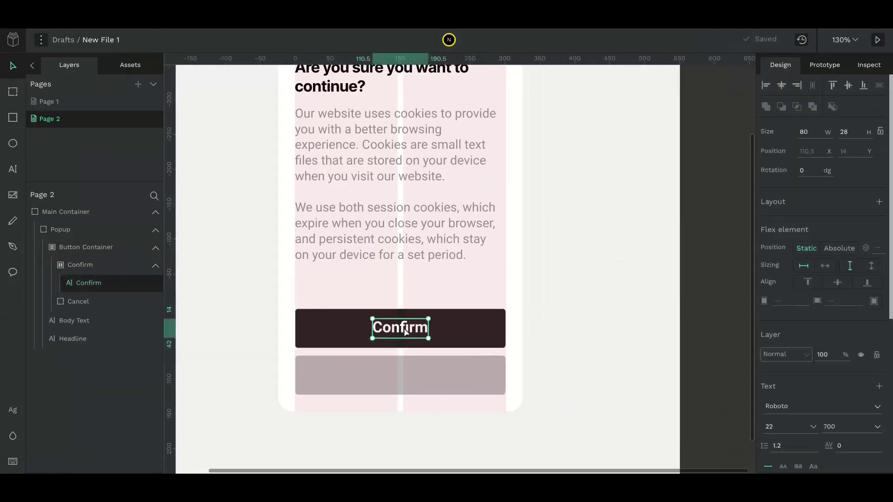
{"action": "left_click", "coordinate": [355, 86]}
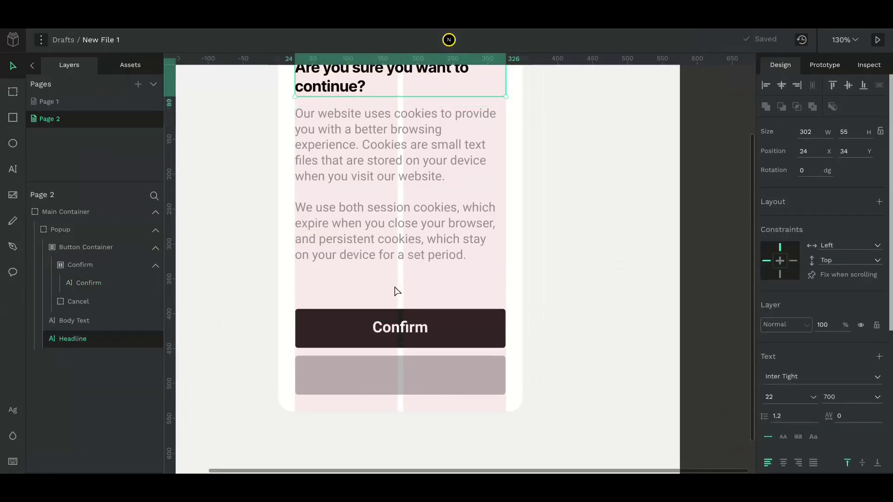
{"action": "left_click", "coordinate": [403, 333]}
{"action": "key", "text": "ctrl+c"}
{"action": "left_click", "coordinate": [417, 380]}
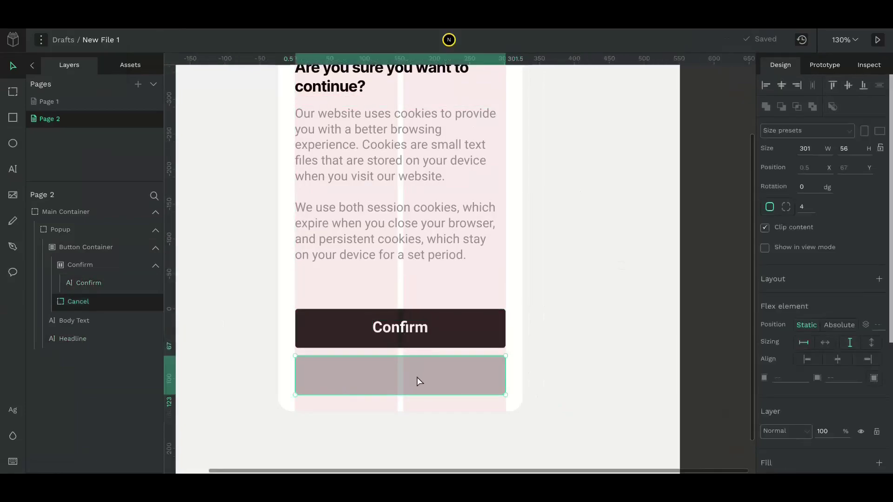
{"action": "key", "text": "ctrl+v"}
{"action": "double_click", "coordinate": [409, 381]}
{"action": "type", "text": "Cancel"}
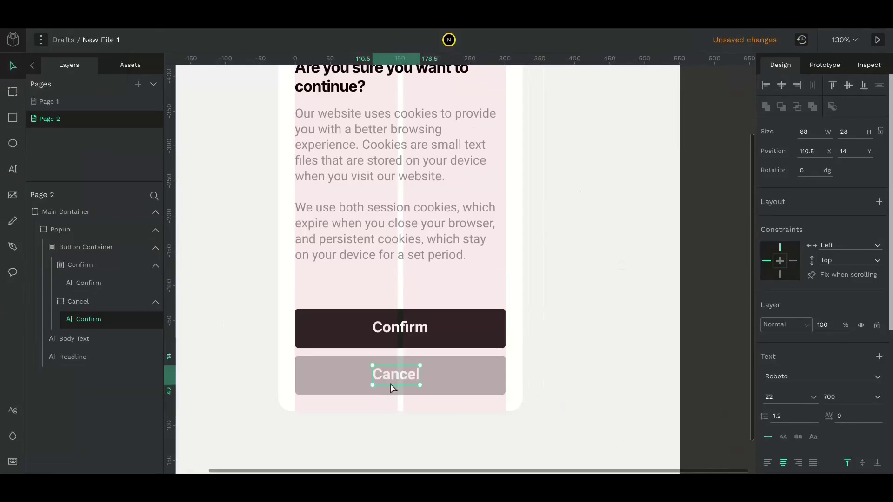
Add a row flex layout to the Cancel button with centred alignment and centred justification
{"action": "left_click", "coordinate": [502, 379]}
{"action": "left_click", "coordinate": [878, 280]}
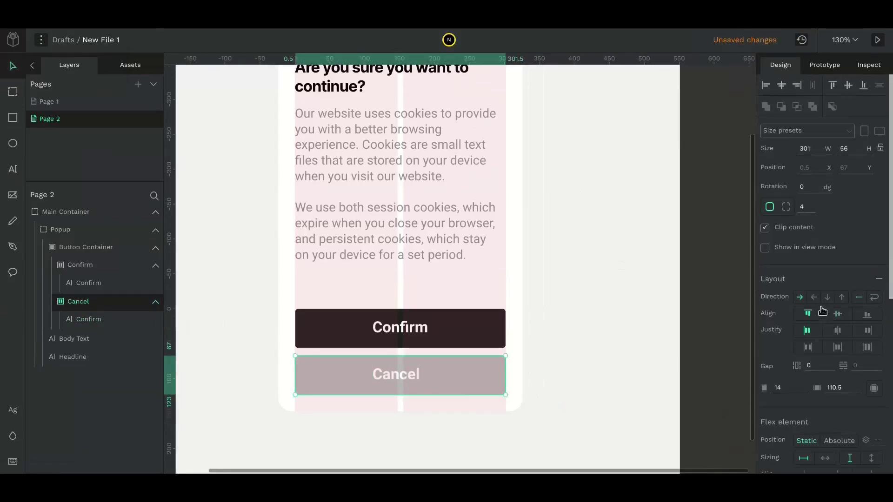
{"action": "left_click", "coordinate": [838, 331]}
{"action": "left_click", "coordinate": [629, 320]}
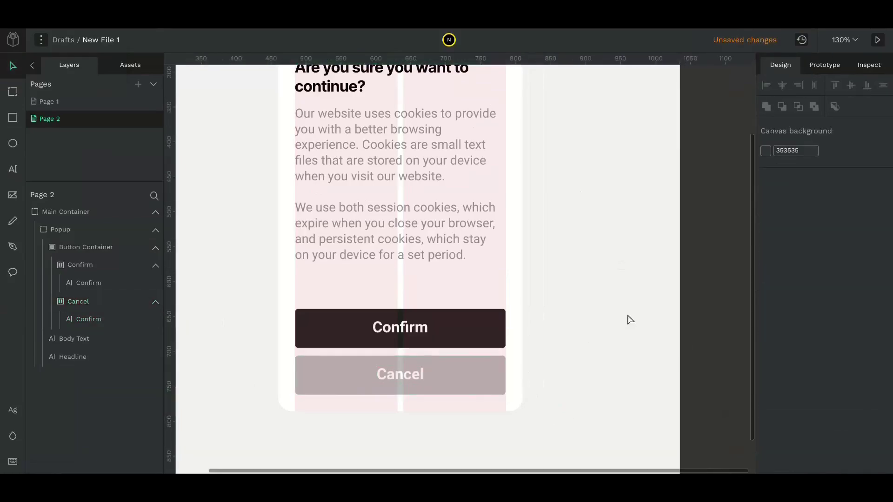
Hide the layout grids on the canvas
{"action": "left_click", "coordinate": [43, 45]}
{"action": "mouse_move", "coordinate": [88, 94]}
{"action": "left_click", "coordinate": [179, 117]}
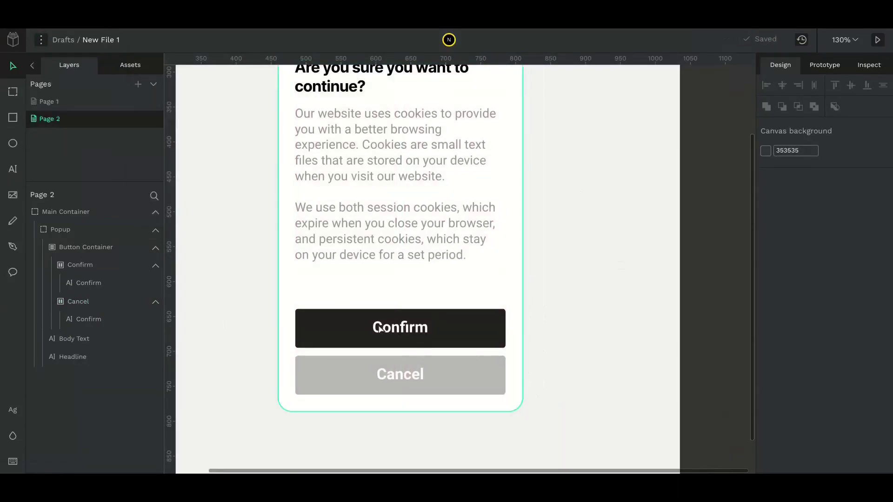
Change the Cancel button's fill to white
{"action": "left_click", "coordinate": [464, 378]}
{"action": "scroll", "coordinate": [819, 365], "scroll_direction": "down", "scroll_amount": 5}
{"action": "left_click", "coordinate": [766, 360]}
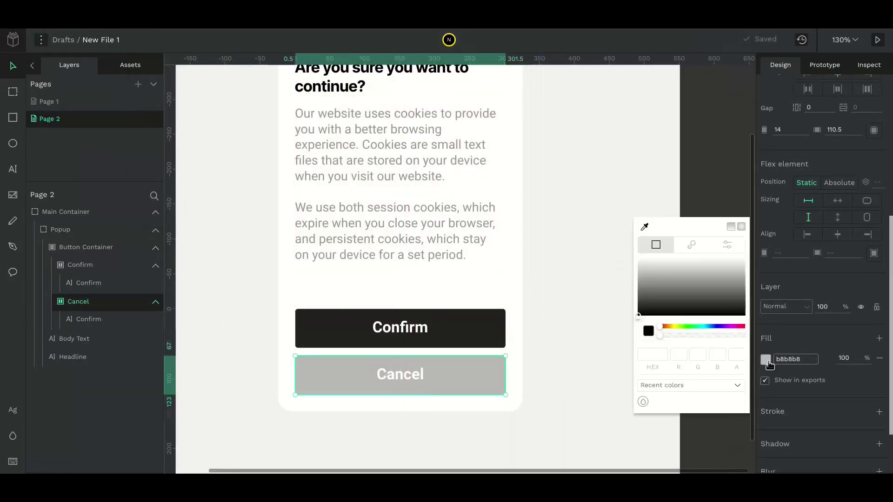
{"action": "left_click_drag", "start_coordinate": [640, 277], "coordinate": [602, 223]}
Change the Cancel label's text fill to a near-black colour
{"action": "left_click", "coordinate": [391, 379]}
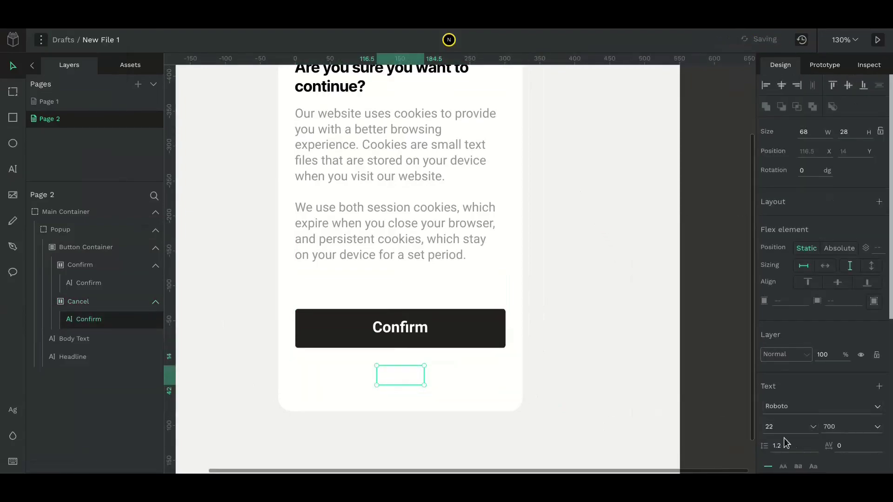
{"action": "scroll", "coordinate": [782, 443], "scroll_direction": "down", "scroll_amount": 2}
{"action": "scroll", "coordinate": [790, 356], "scroll_direction": "down", "scroll_amount": 4}
{"action": "left_click", "coordinate": [793, 398]}
{"action": "type", "text": "21"}
{"action": "key", "text": "Tab"}
{"action": "left_click", "coordinate": [650, 387]}
Add a drop shadow to the Popup board with X offset 0, blur 8 and 10% opacity
{"action": "scroll", "coordinate": [641, 384], "scroll_direction": "down", "scroll_amount": 2}
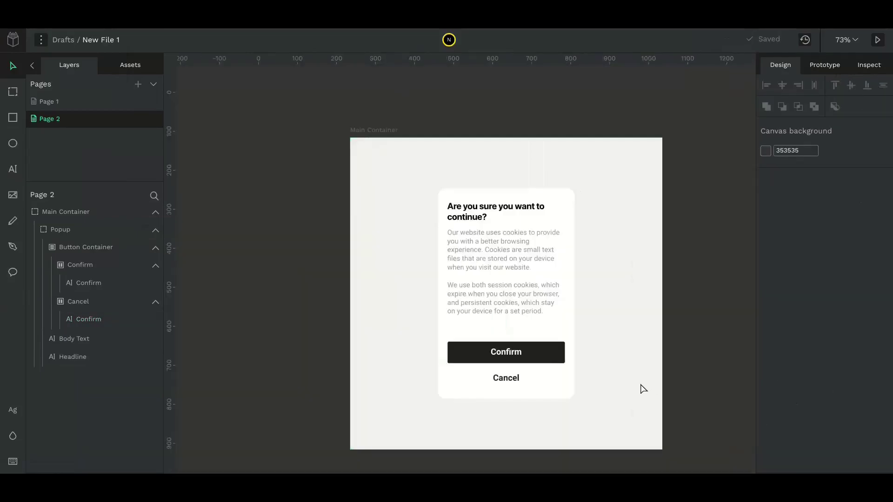
{"action": "left_click_drag", "start_coordinate": [600, 348], "coordinate": [571, 334]}
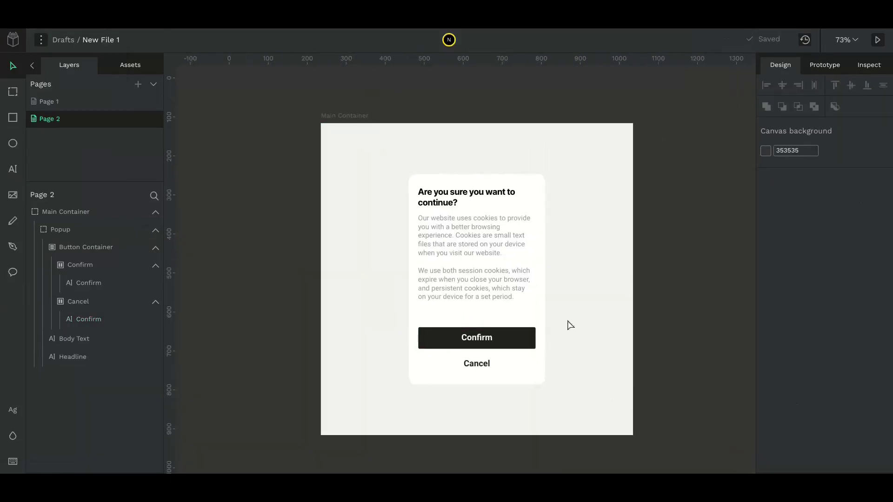
{"action": "left_click", "coordinate": [541, 201]}
{"action": "scroll", "coordinate": [856, 396], "scroll_direction": "down", "scroll_amount": 9}
{"action": "left_click", "coordinate": [879, 341]}
{"action": "left_click", "coordinate": [771, 368]}
{"action": "left_click", "coordinate": [786, 388]}
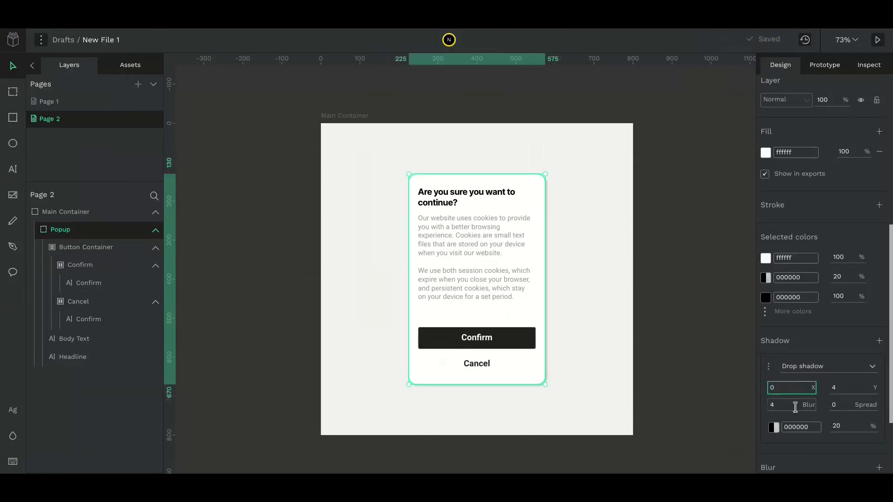
{"action": "left_click", "coordinate": [783, 406]}
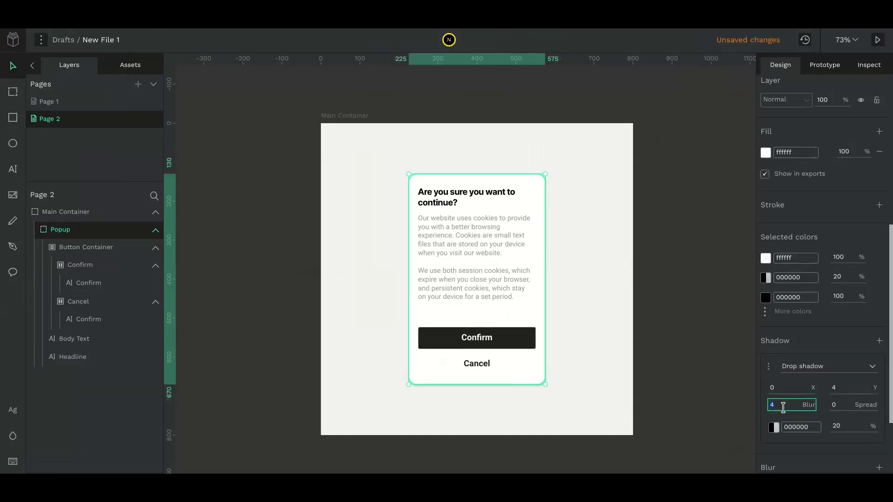
{"action": "left_click", "coordinate": [835, 425]}
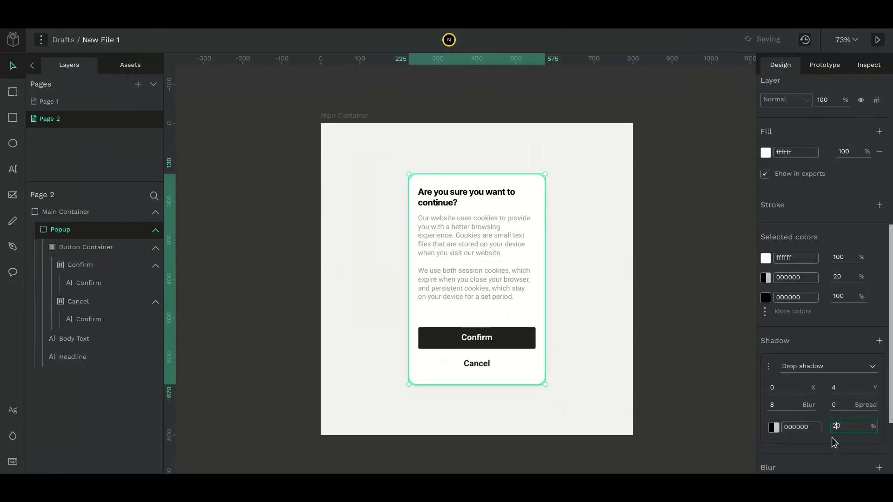
{"action": "left_click", "coordinate": [710, 379]}
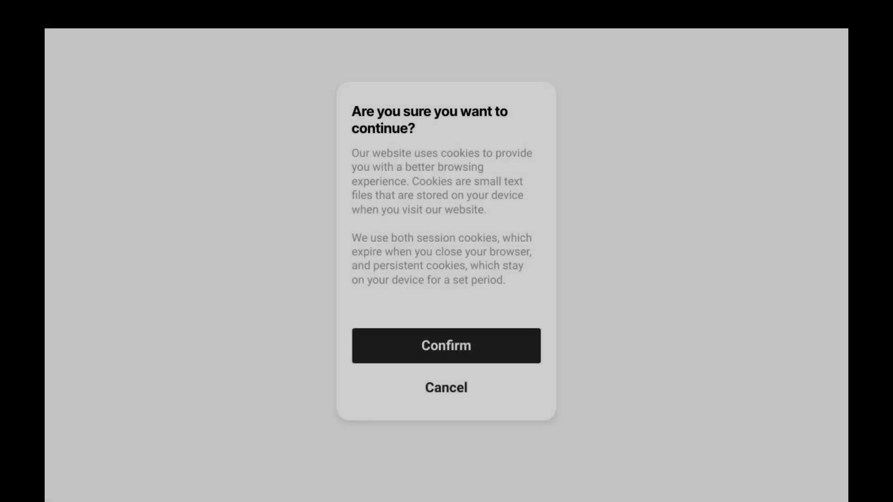